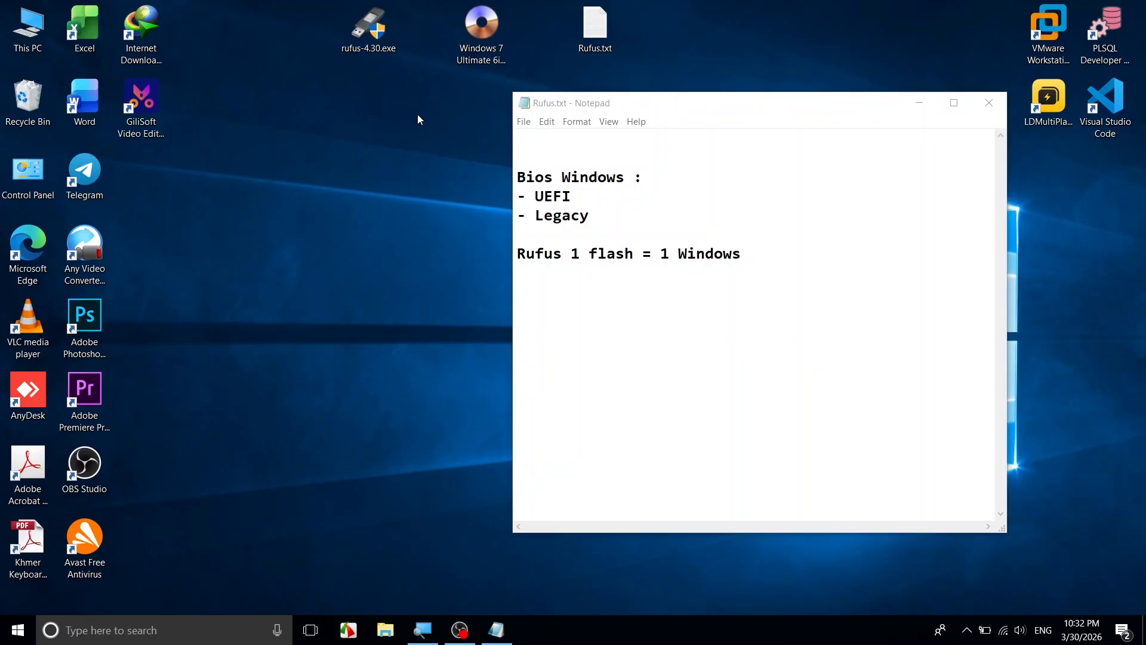
Step: Switch to Microsoft Edge and search the web for "rufus"
{"action": "left_click", "coordinate": [353, 34]}
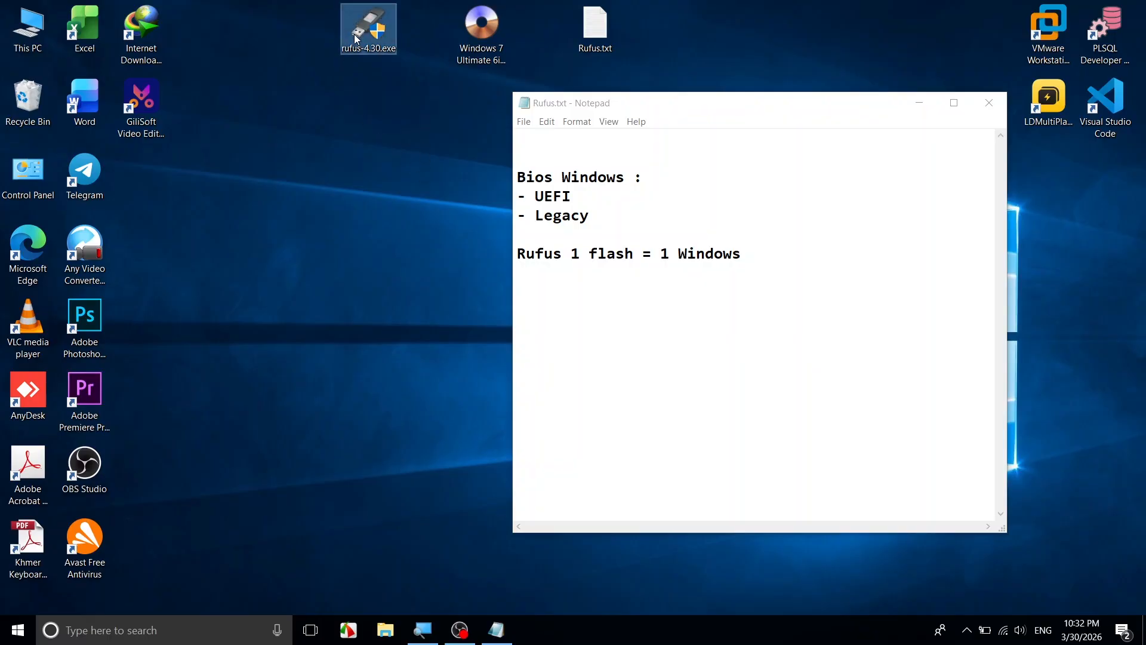
{"action": "left_click", "coordinate": [495, 40]}
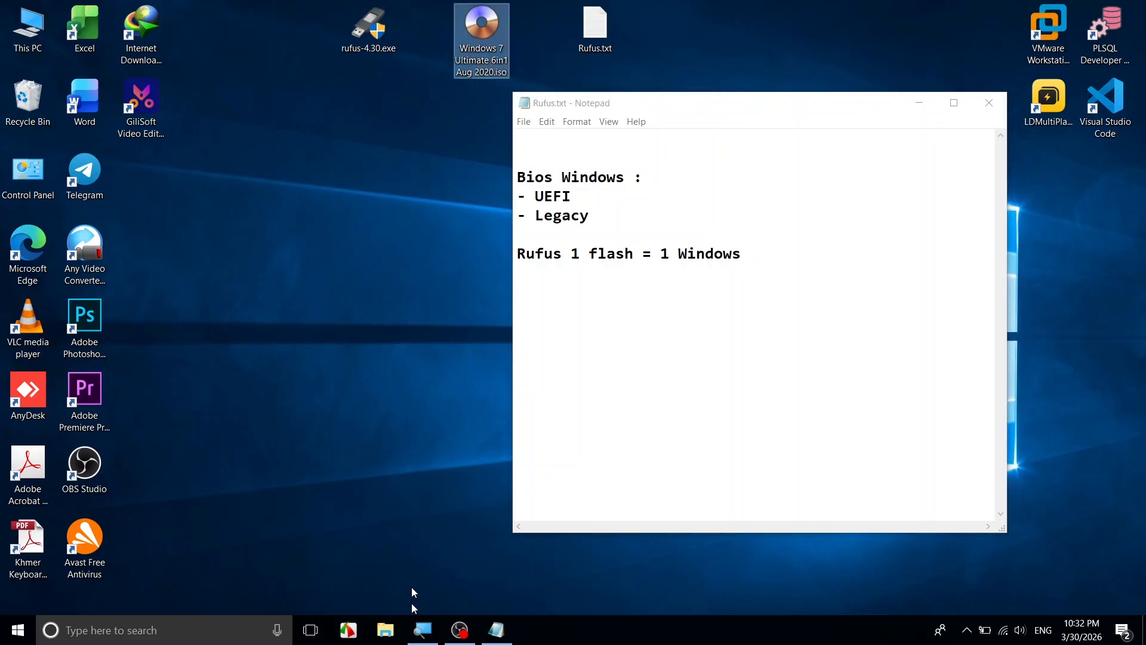
{"action": "left_click", "coordinate": [32, 251]}
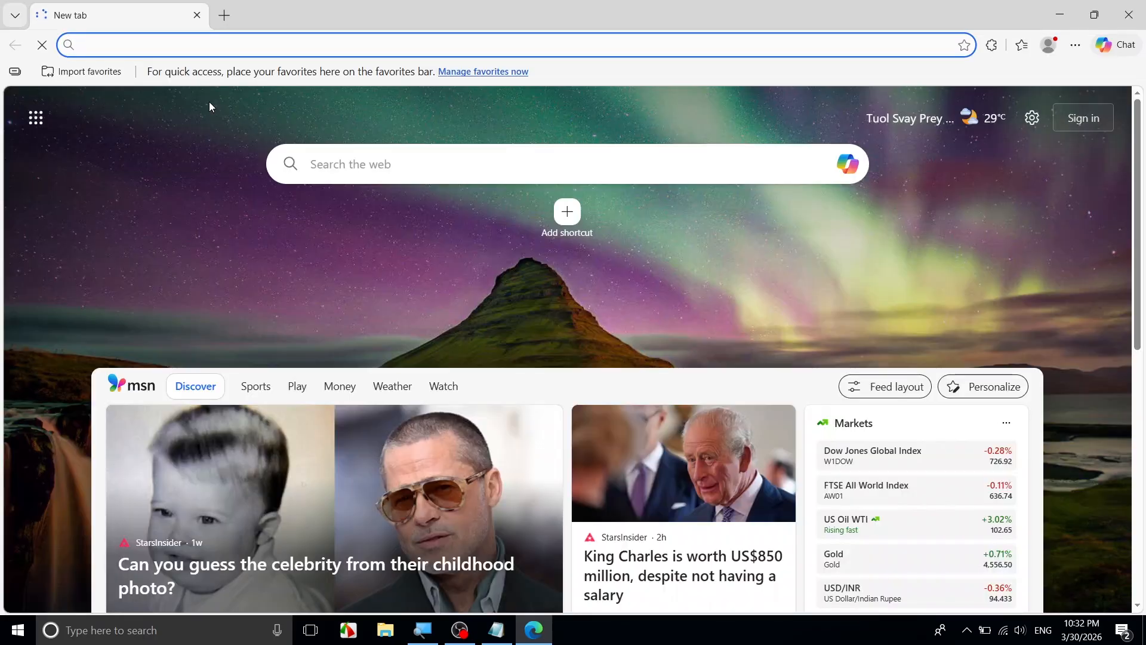
{"action": "type", "text": "rufus"}
{"action": "key", "text": "Return"}
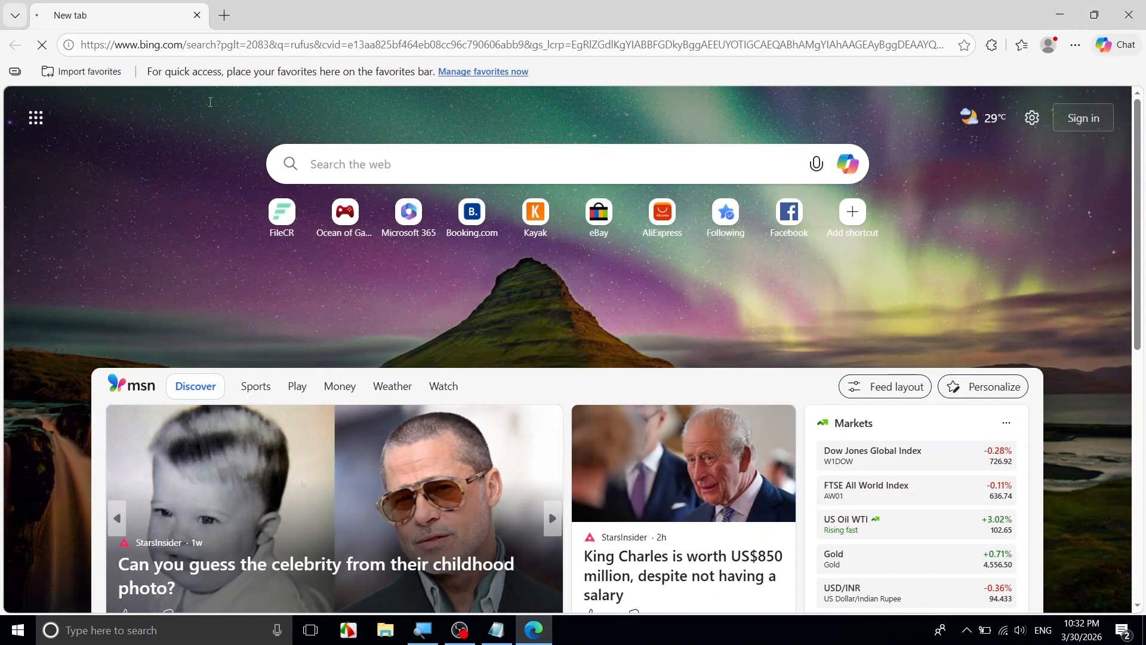
Step: Open the official rufus.ie site from the results and find the rufus-4.13.exe link among the latest releases
{"action": "scroll", "coordinate": [307, 205], "scroll_direction": "down", "scroll_amount": 3}
{"action": "scroll", "coordinate": [307, 205], "scroll_direction": "down", "scroll_amount": 1}
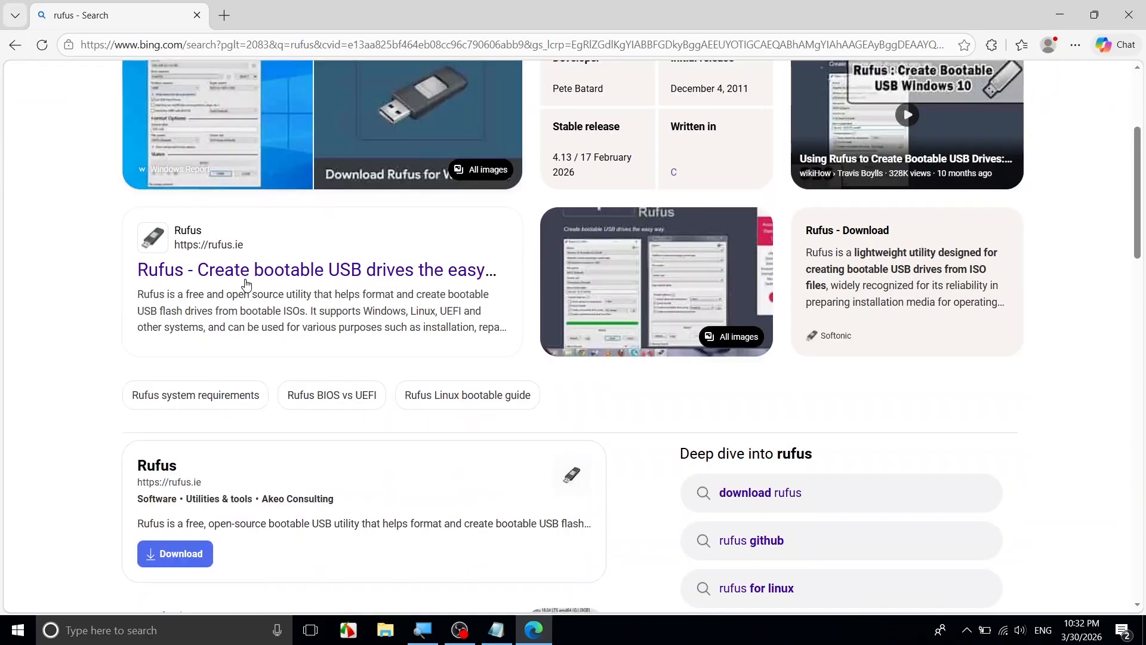
{"action": "left_click", "coordinate": [182, 273]}
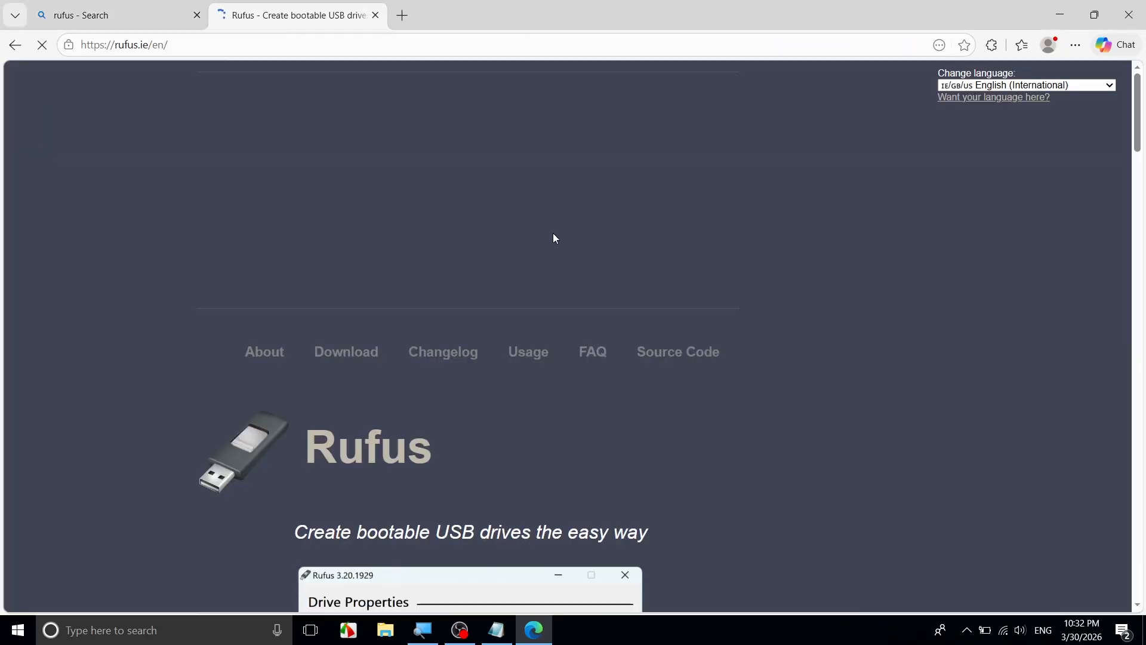
{"action": "scroll", "coordinate": [608, 236], "scroll_direction": "down", "scroll_amount": 3}
{"action": "scroll", "coordinate": [619, 241], "scroll_direction": "down", "scroll_amount": 15}
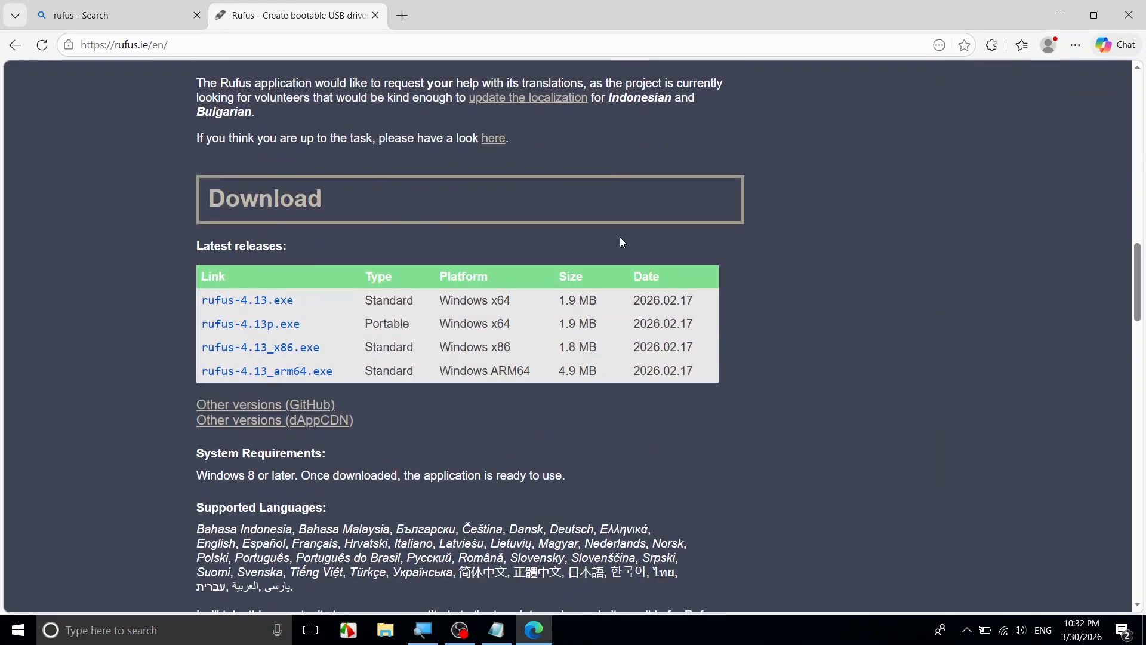
{"action": "left_click", "coordinate": [272, 306]}
Step: Return to the Bing results and search for "Windows 7 download"
{"action": "left_click", "coordinate": [125, 8]}
{"action": "scroll", "coordinate": [394, 238], "scroll_direction": "up", "scroll_amount": 4}
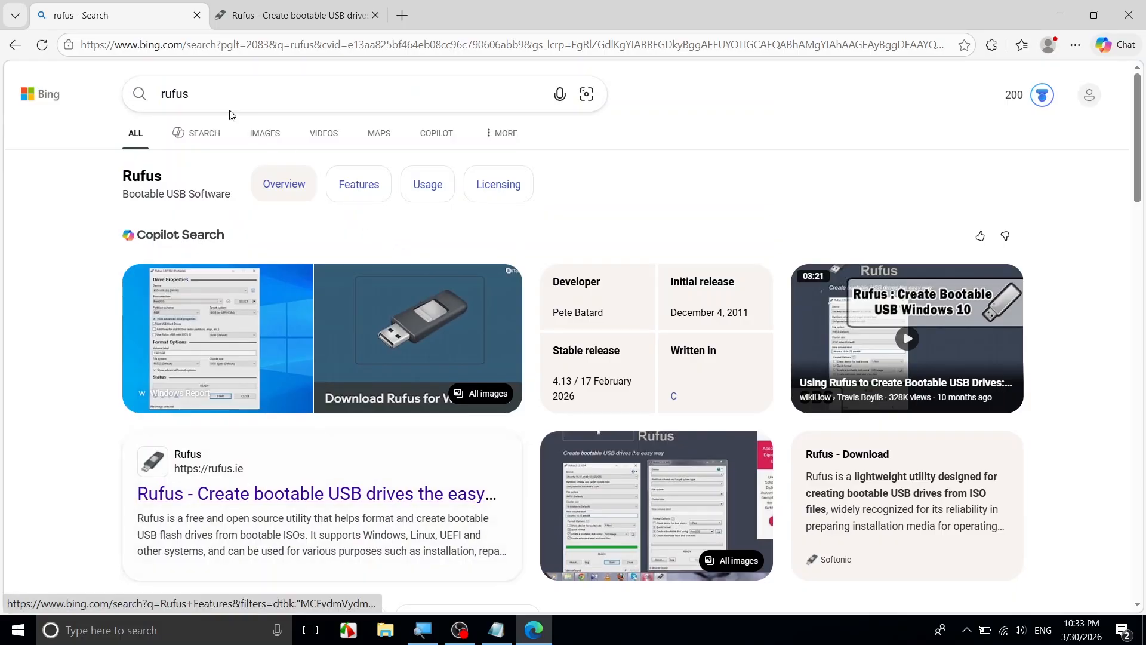
{"action": "double_click", "coordinate": [166, 94]}
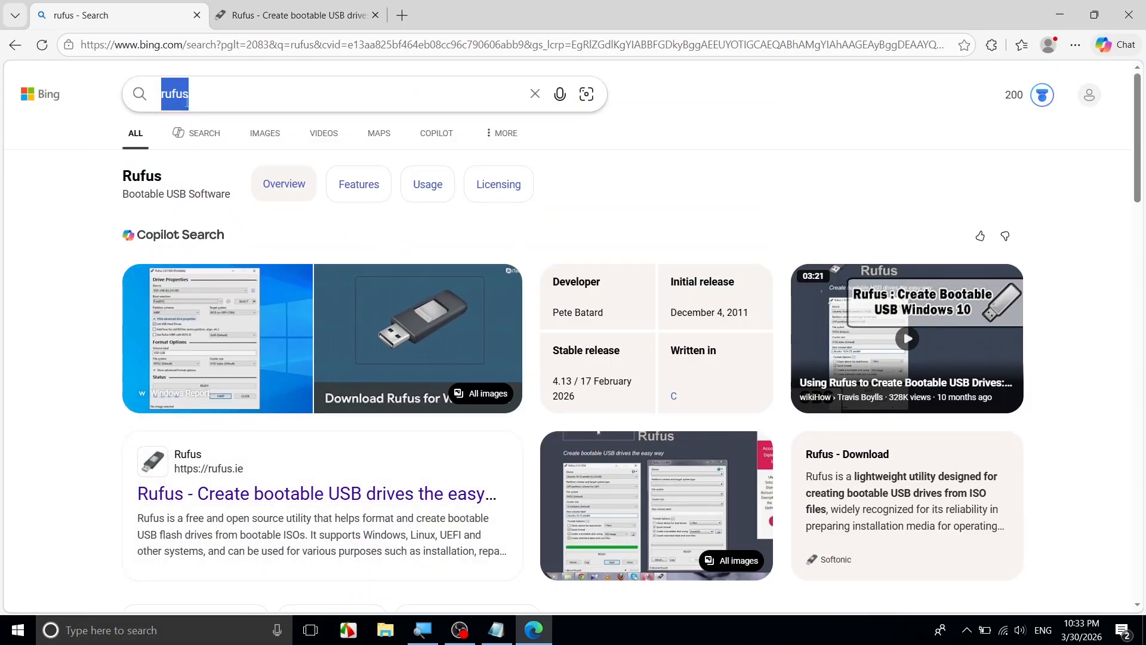
{"action": "type", "text": "Windows "}
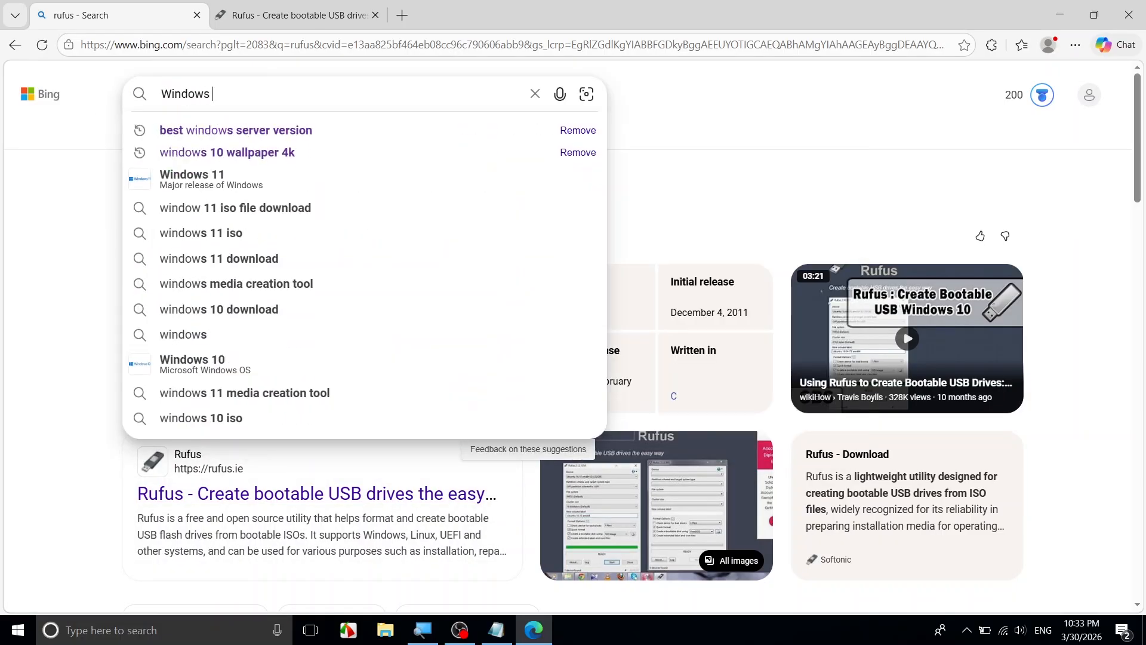
{"action": "type", "text": "7"}
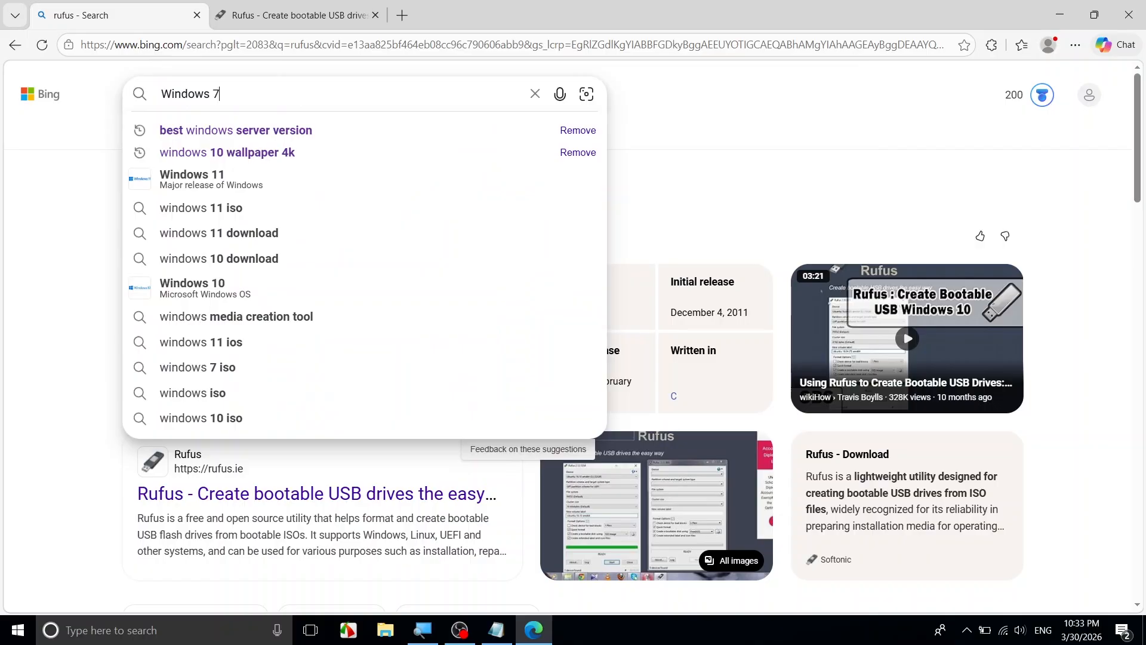
{"action": "type", "text": " download"}
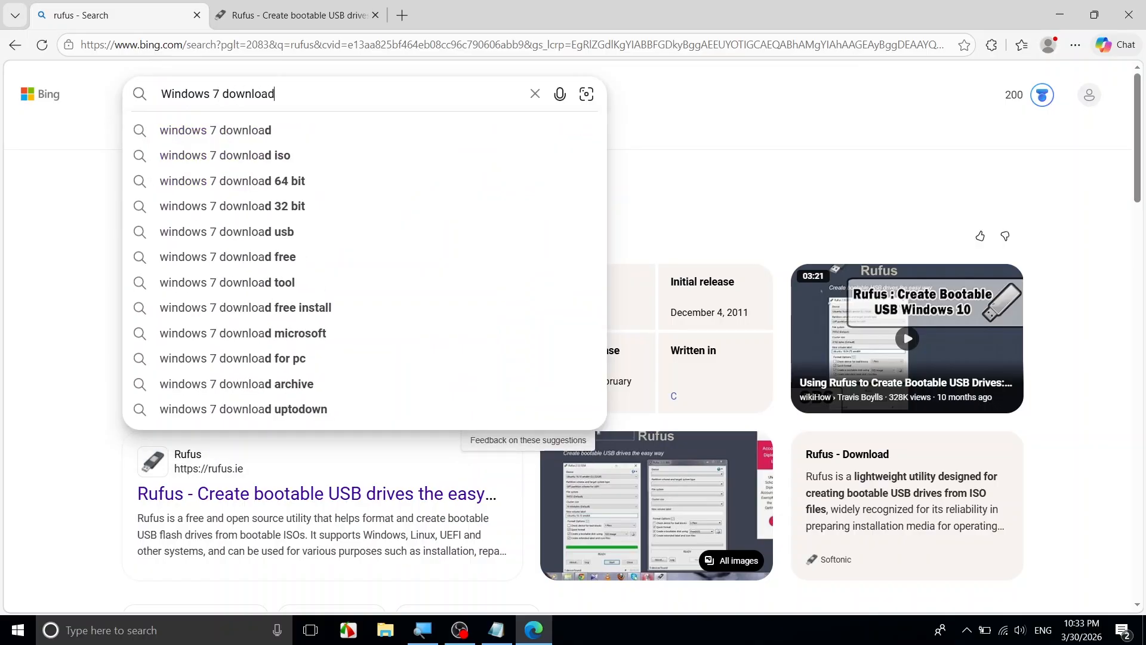
{"action": "key", "text": "Return"}
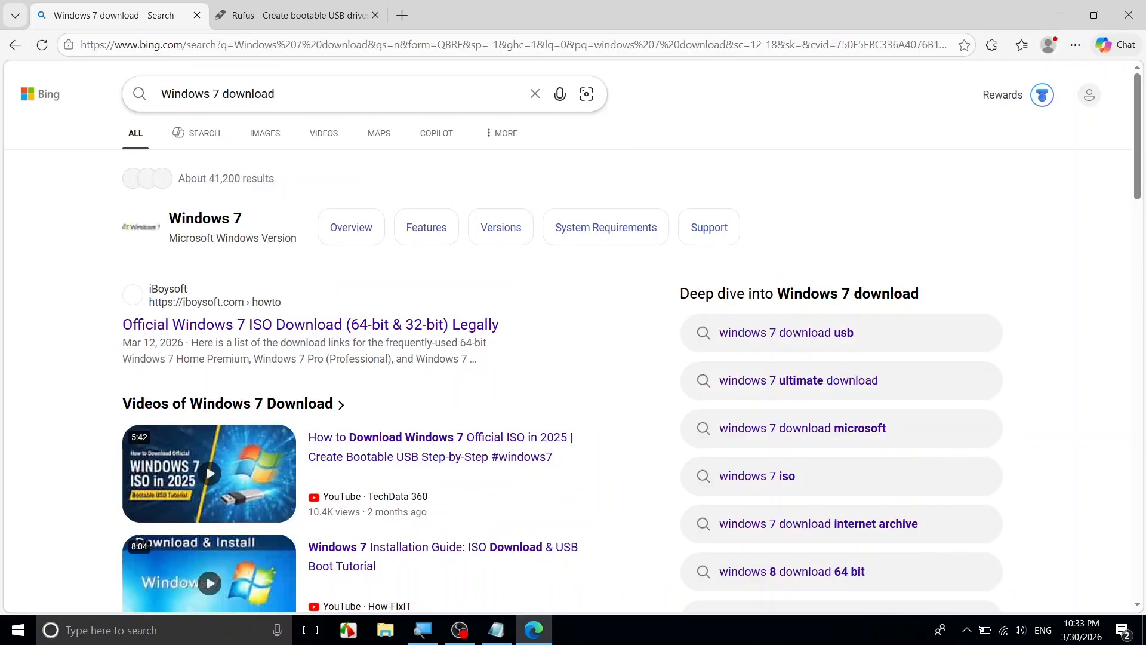
Step: Open the Archive result for Windows 7 Professional SP1, list its ISO image files, and close that page
{"action": "scroll", "coordinate": [399, 309], "scroll_direction": "down", "scroll_amount": 8}
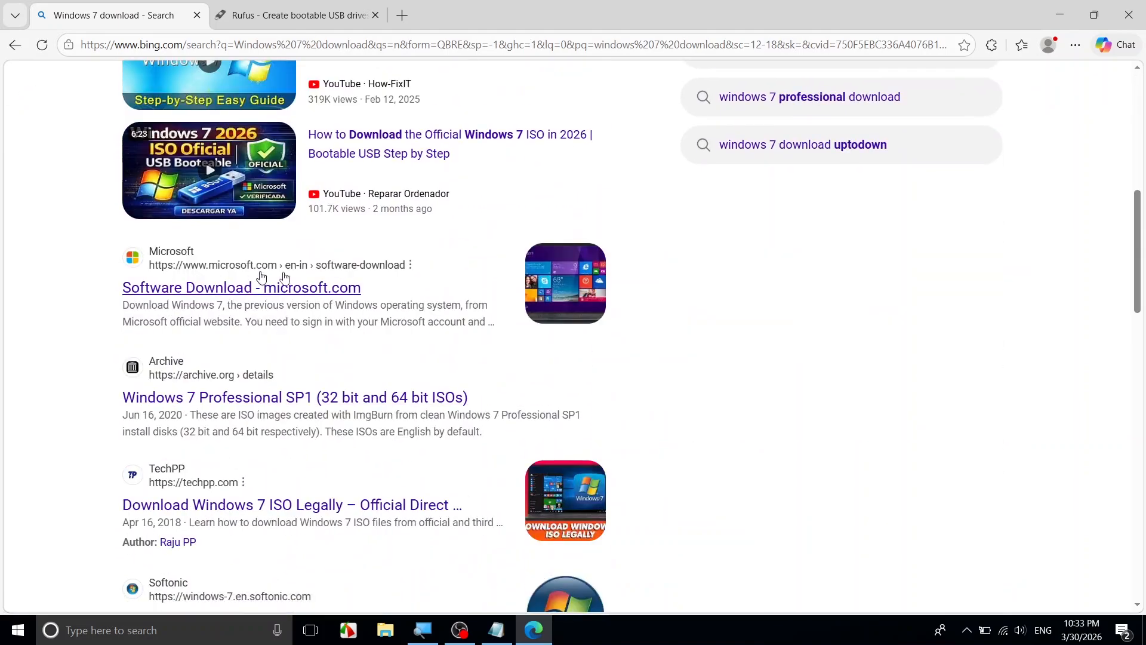
{"action": "scroll", "coordinate": [273, 456], "scroll_direction": "down", "scroll_amount": 1}
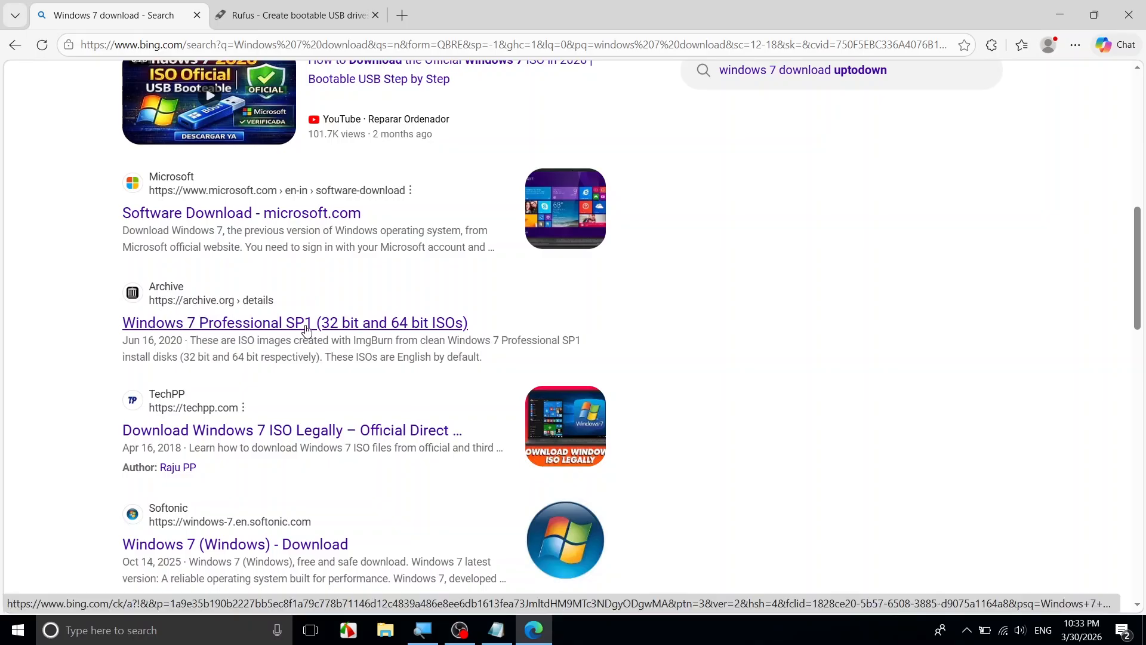
{"action": "left_click", "coordinate": [307, 327]}
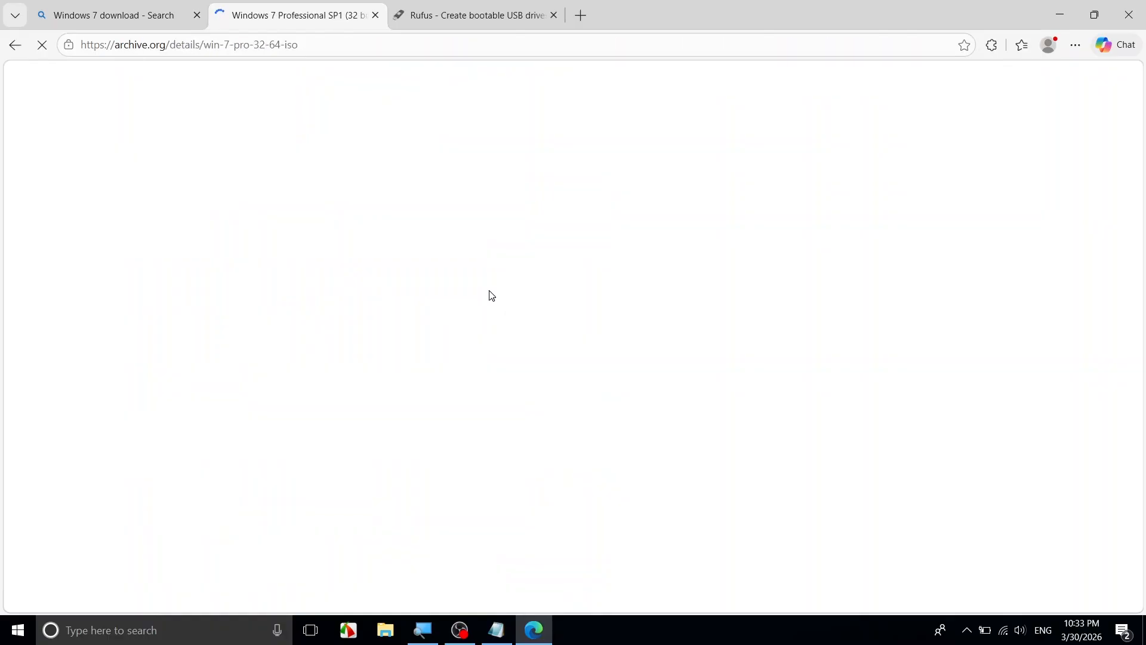
{"action": "scroll", "coordinate": [793, 306], "scroll_direction": "down", "scroll_amount": 2}
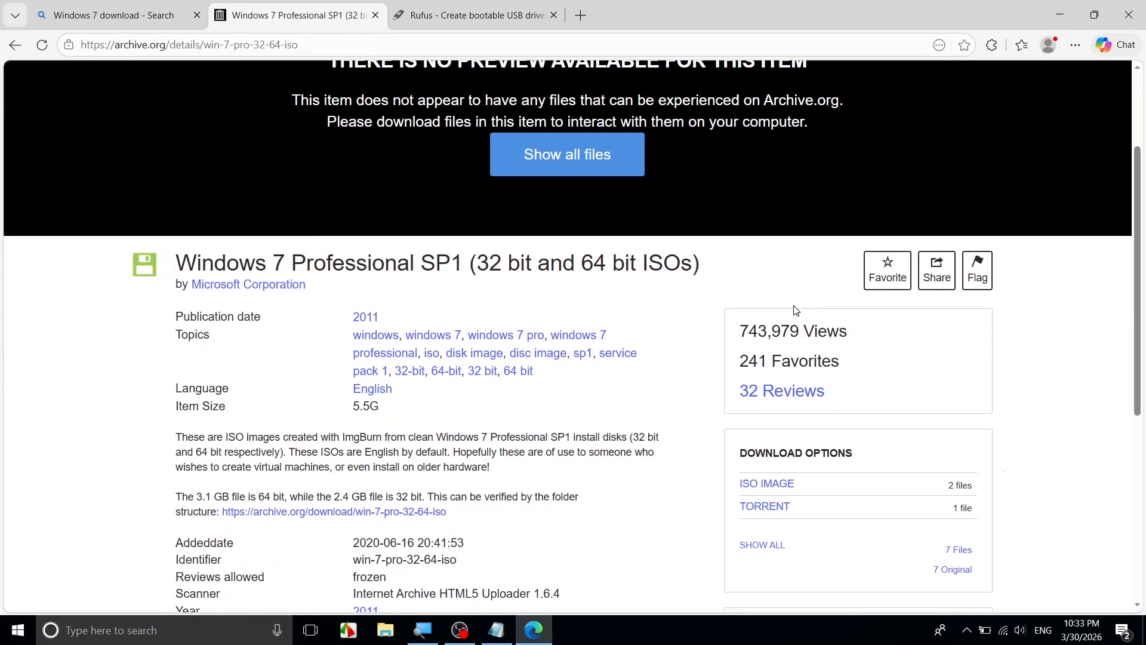
{"action": "scroll", "coordinate": [794, 310], "scroll_direction": "down", "scroll_amount": 1}
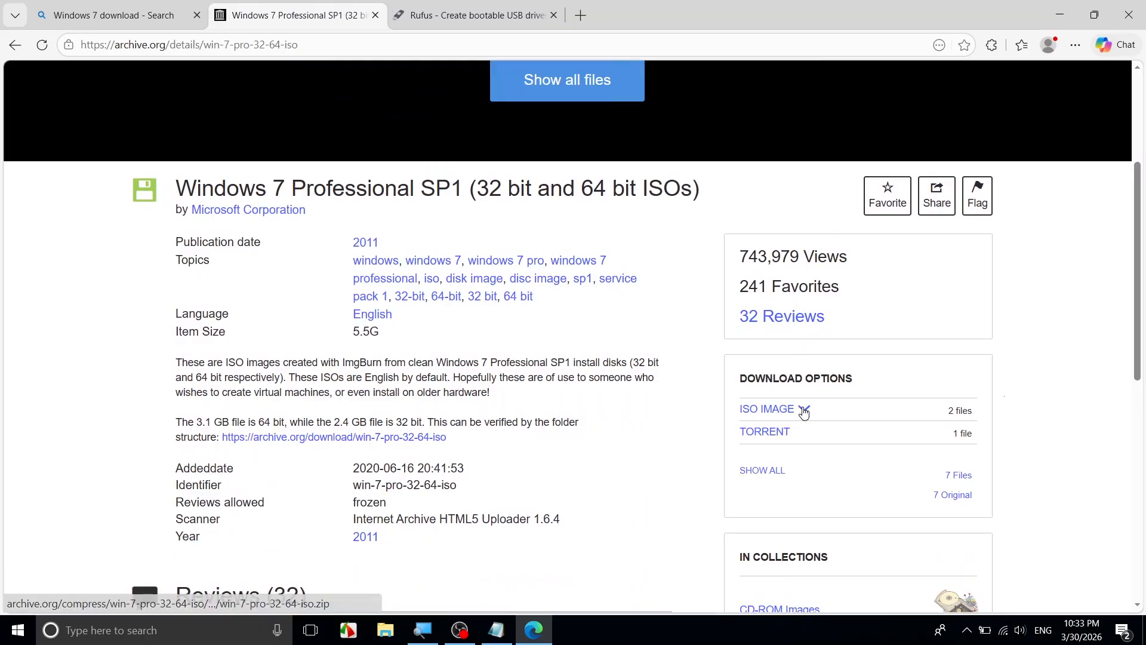
{"action": "left_click", "coordinate": [803, 411]}
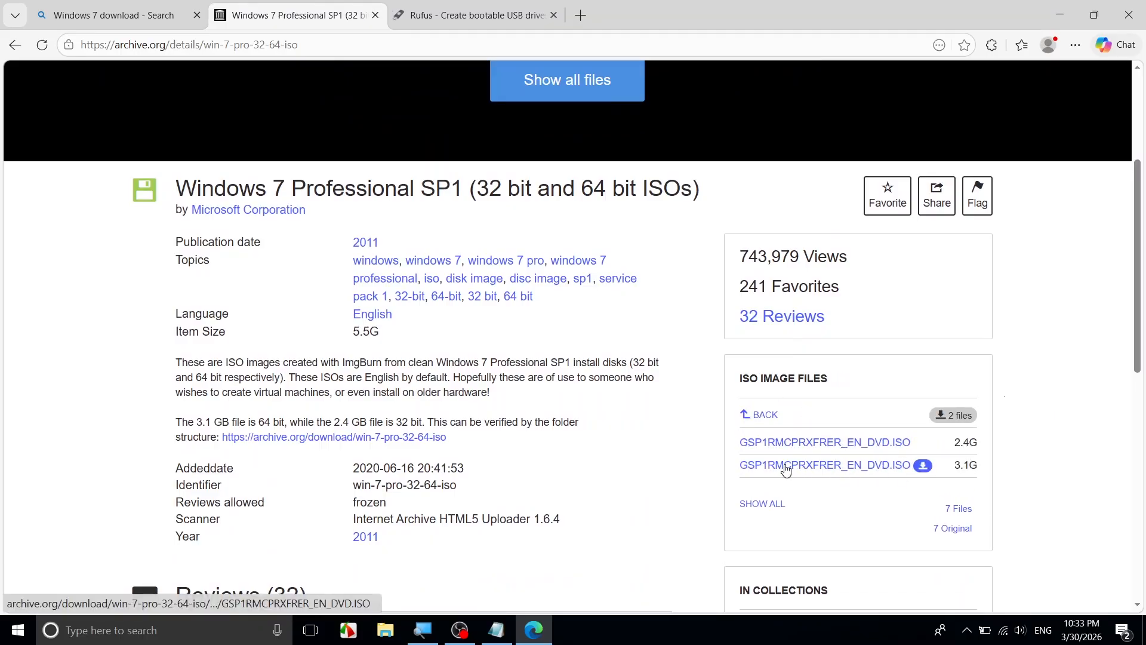
{"action": "scroll", "coordinate": [691, 366], "scroll_direction": "up", "scroll_amount": 1}
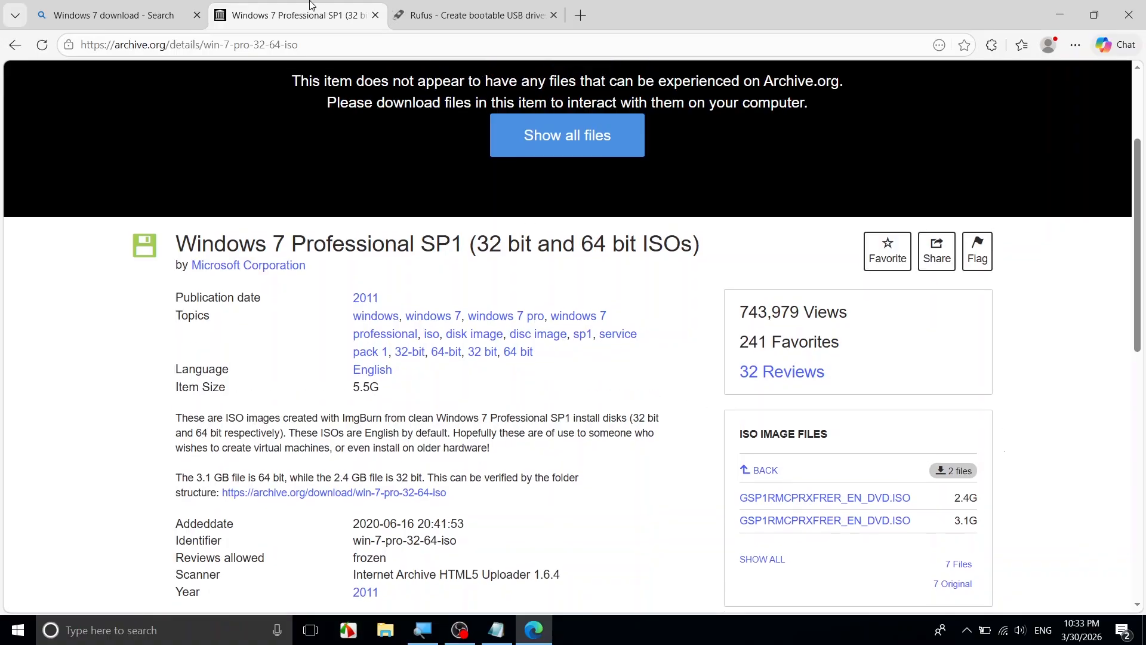
{"action": "left_click", "coordinate": [375, 15]}
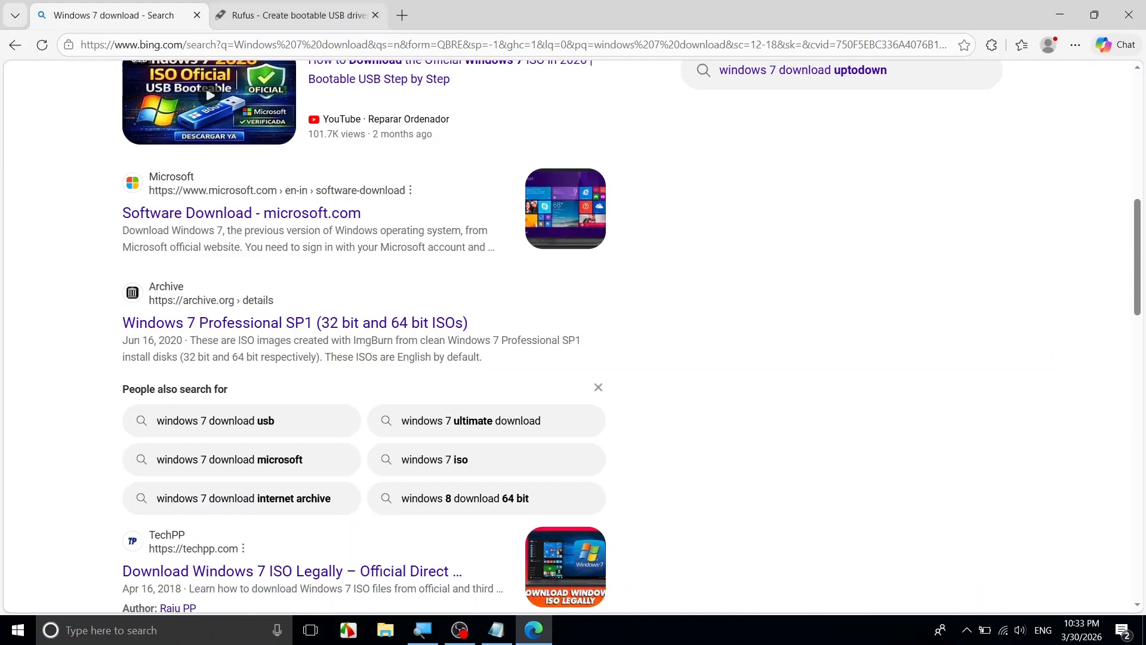
Step: Search Bing for "getintopc.com" and open the Get Into PC website from the results
{"action": "scroll", "coordinate": [361, 203], "scroll_direction": "up", "scroll_amount": 10}
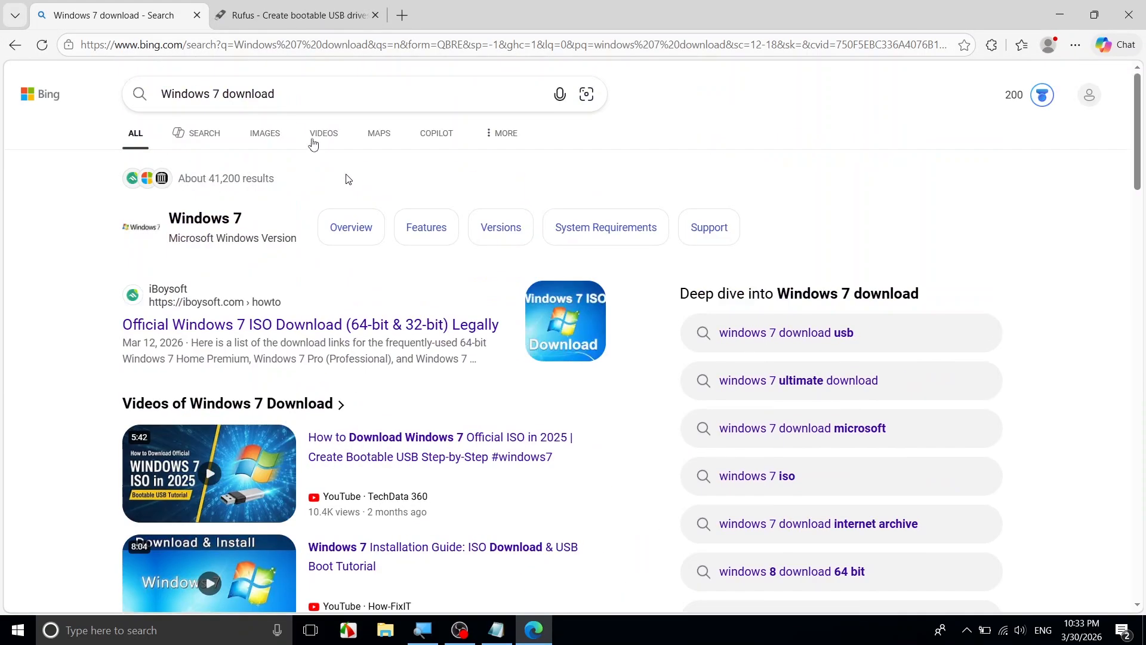
{"action": "left_click_drag", "start_coordinate": [277, 94], "coordinate": [158, 76]}
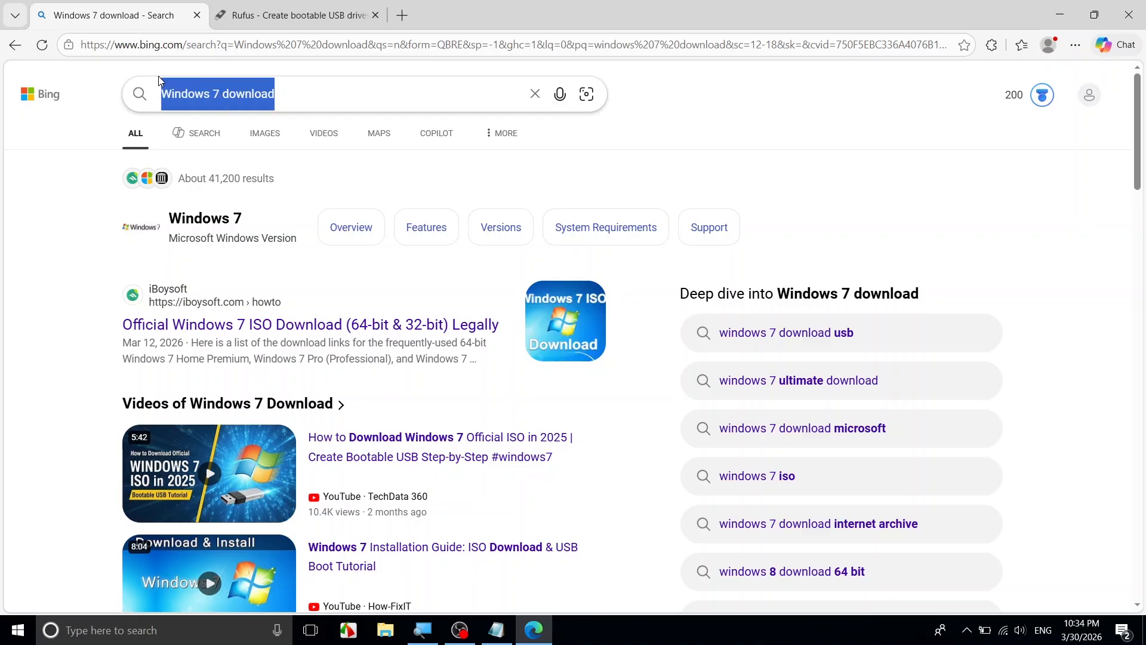
{"action": "type", "text": "getintopc.com"}
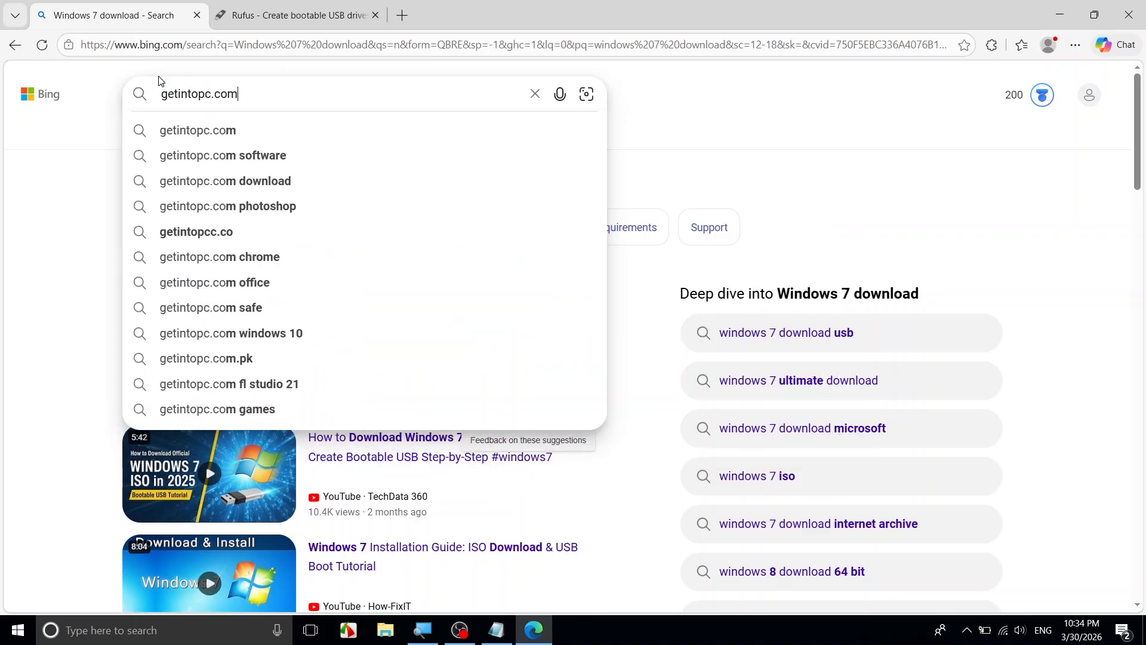
{"action": "key", "text": "Return"}
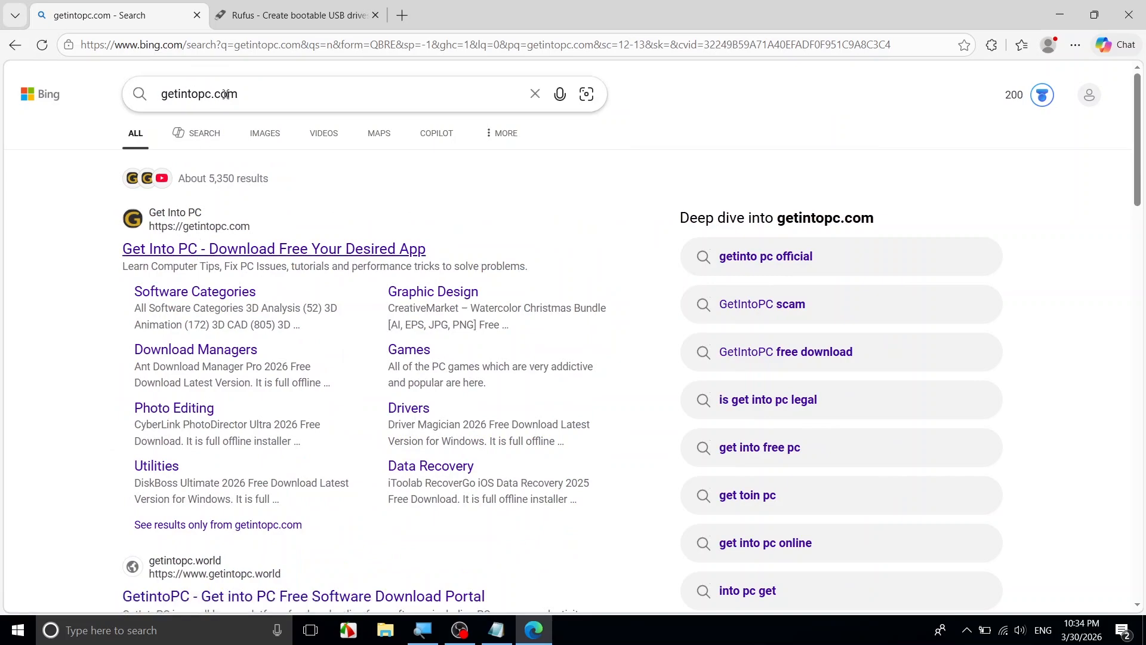
{"action": "left_click_drag", "start_coordinate": [240, 95], "coordinate": [141, 98]}
{"action": "left_click", "coordinate": [251, 95]}
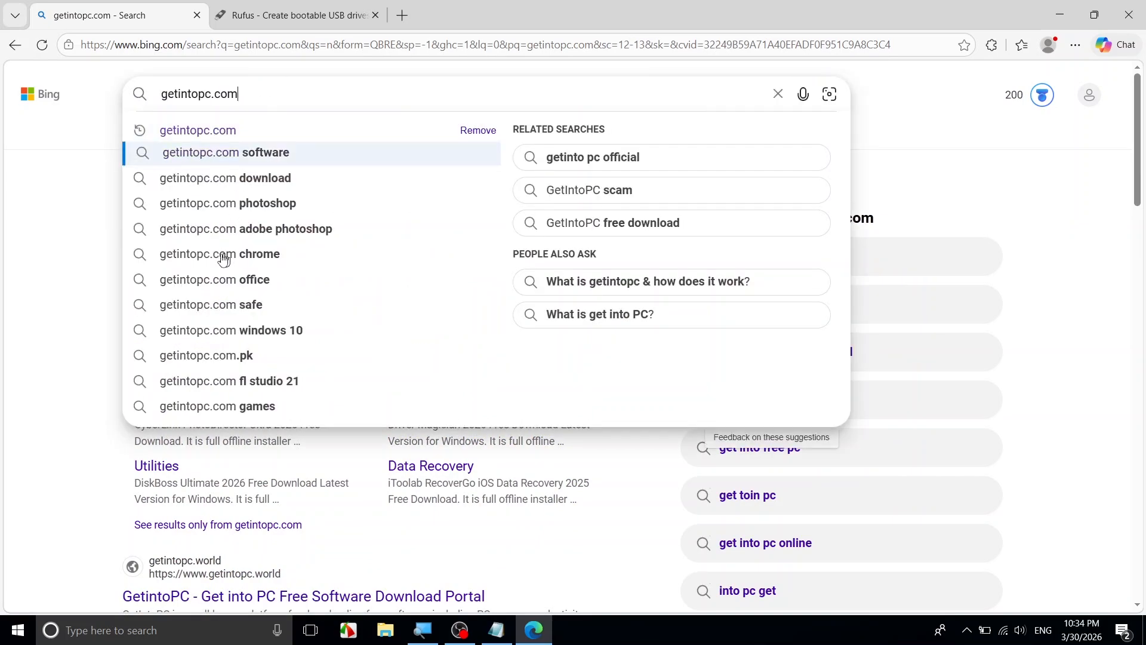
{"action": "key", "text": "Escape"}
{"action": "left_click", "coordinate": [198, 249]}
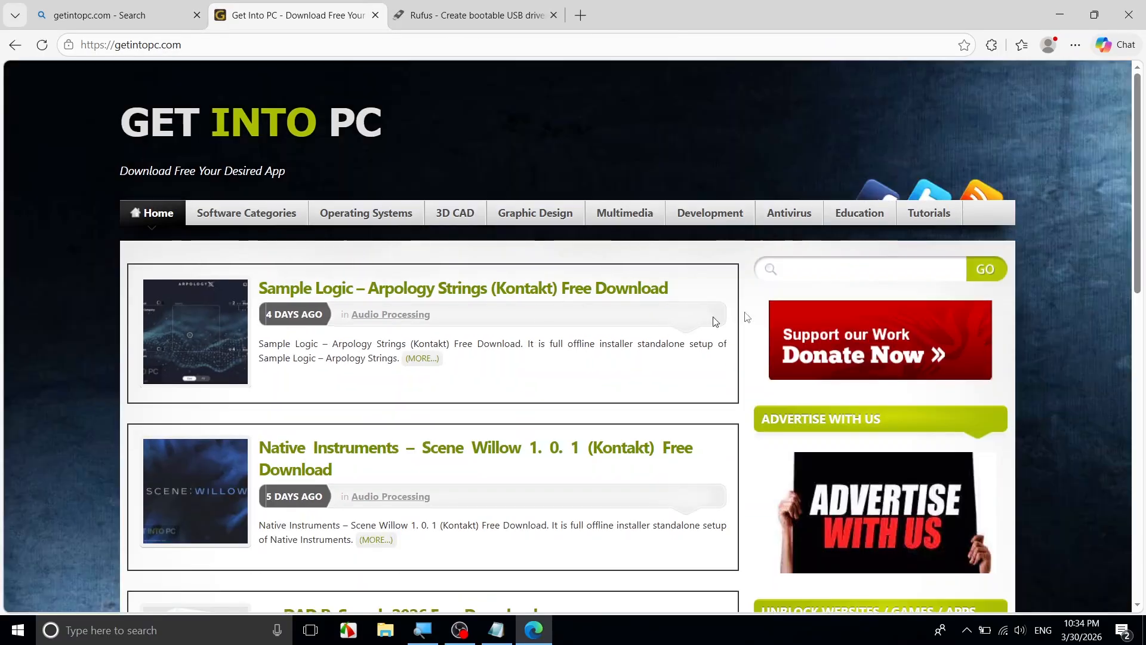
Step: Search the Get Into PC website for "windows 7"
{"action": "left_click", "coordinate": [830, 274]}
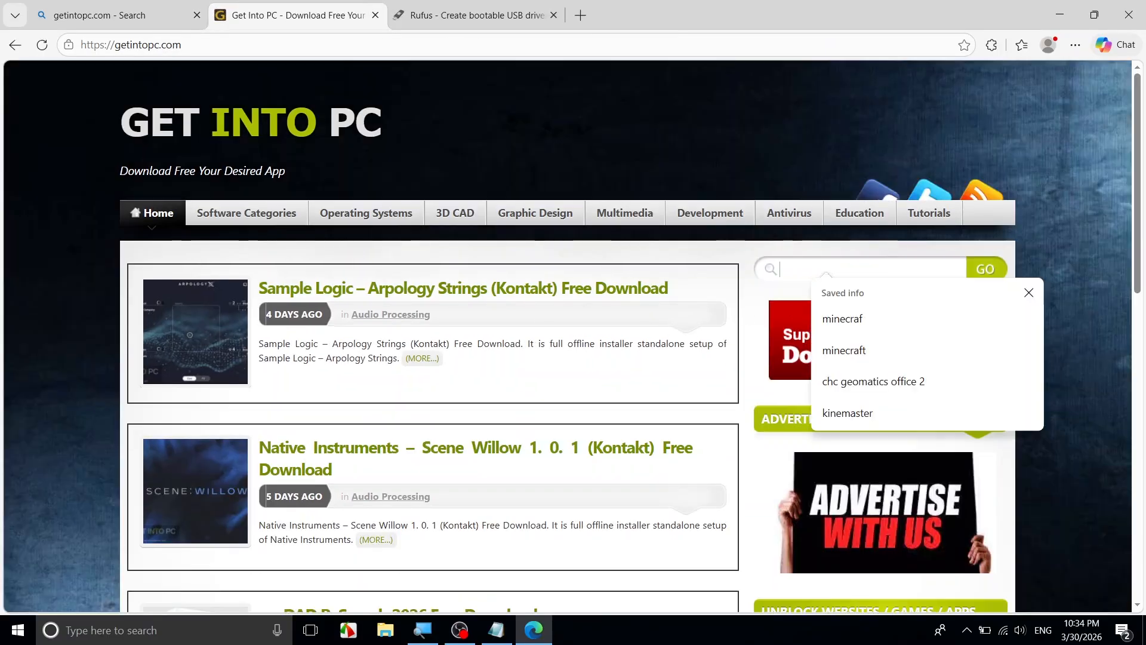
{"action": "type", "text": "windws"}
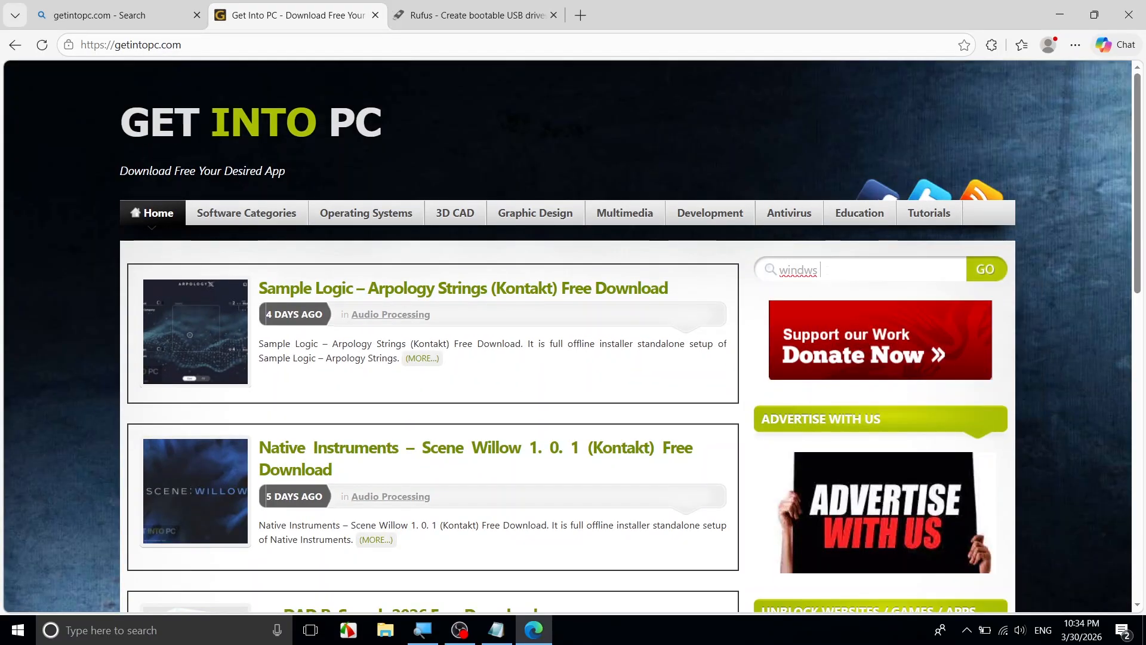
{"action": "key", "text": "BackSpace"}
{"action": "key", "text": "BackSpace"}
{"action": "key", "text": "BackSpace"}
{"action": "key", "text": "BackSpace"}
{"action": "type", "text": "dow"}
{"action": "key", "text": "Return"}
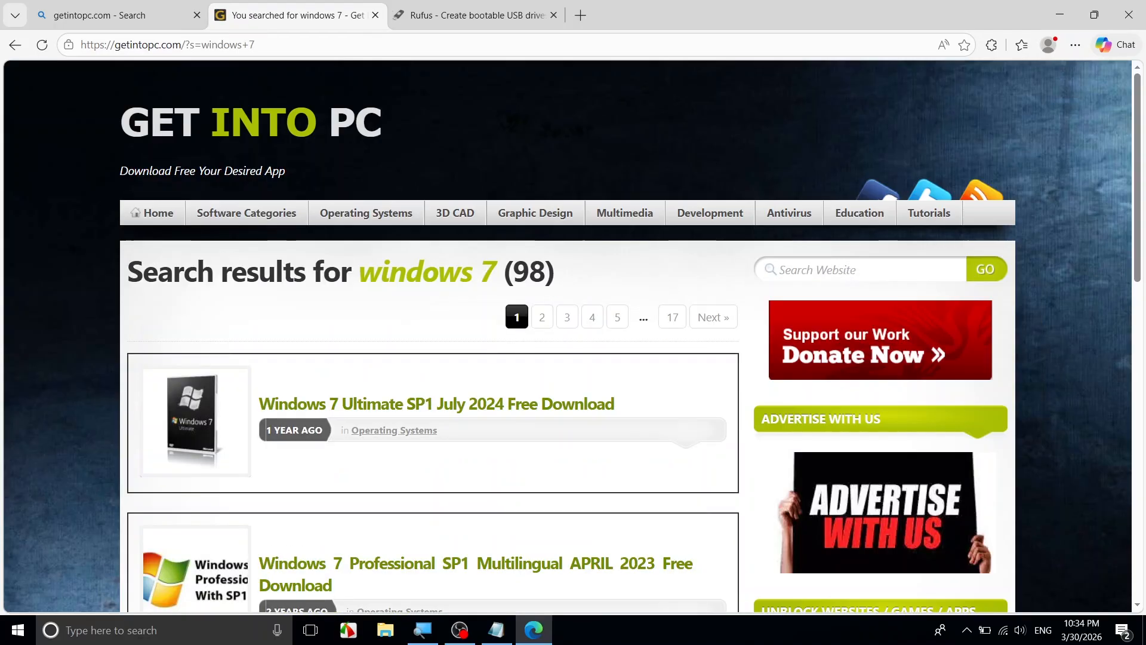
Step: Look through the site's Windows 7 downloads, close the Get Into PC page, and minimize the browser to show the desktop
{"action": "scroll", "coordinate": [514, 402], "scroll_direction": "down", "scroll_amount": 8}
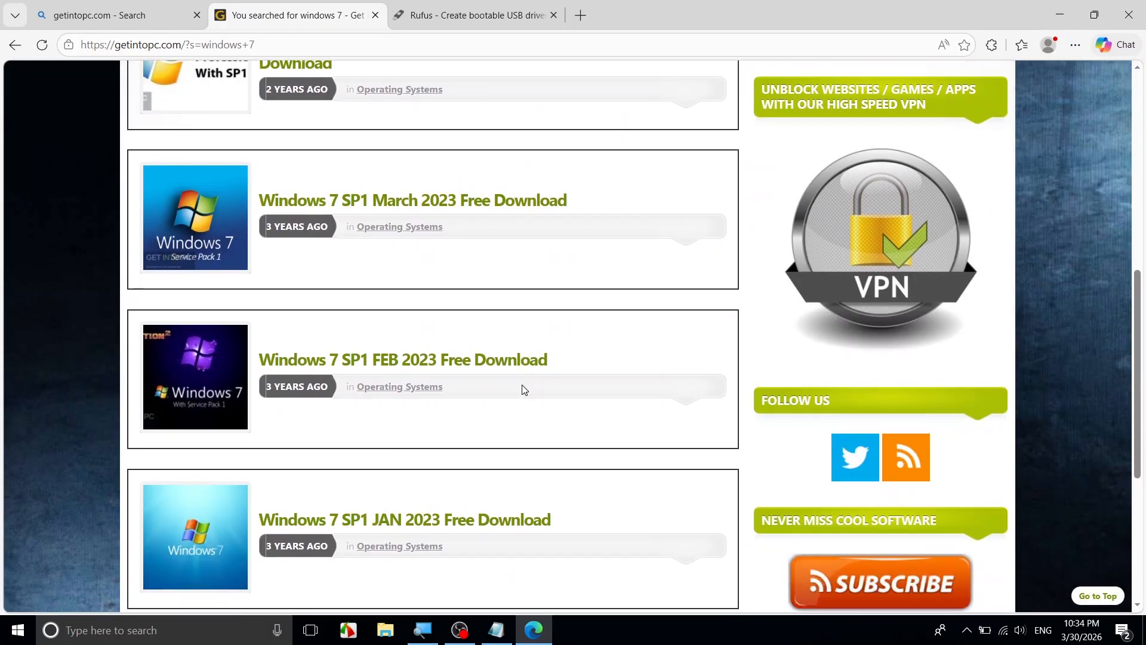
{"action": "scroll", "coordinate": [523, 390], "scroll_direction": "down", "scroll_amount": 3}
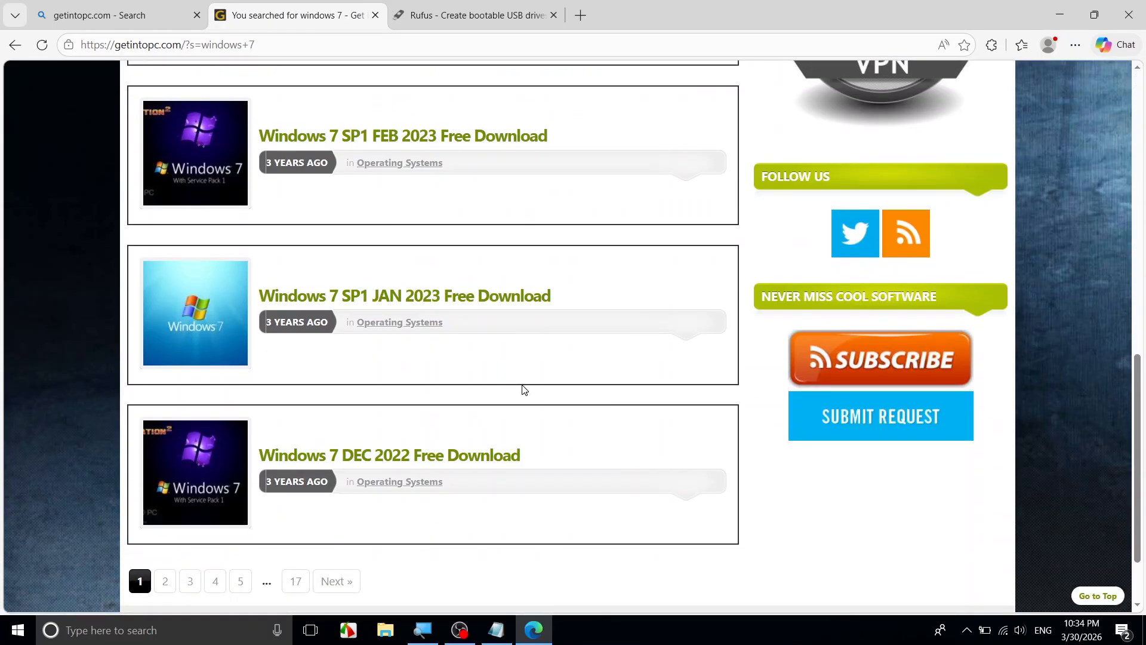
{"action": "left_click", "coordinate": [374, 15]}
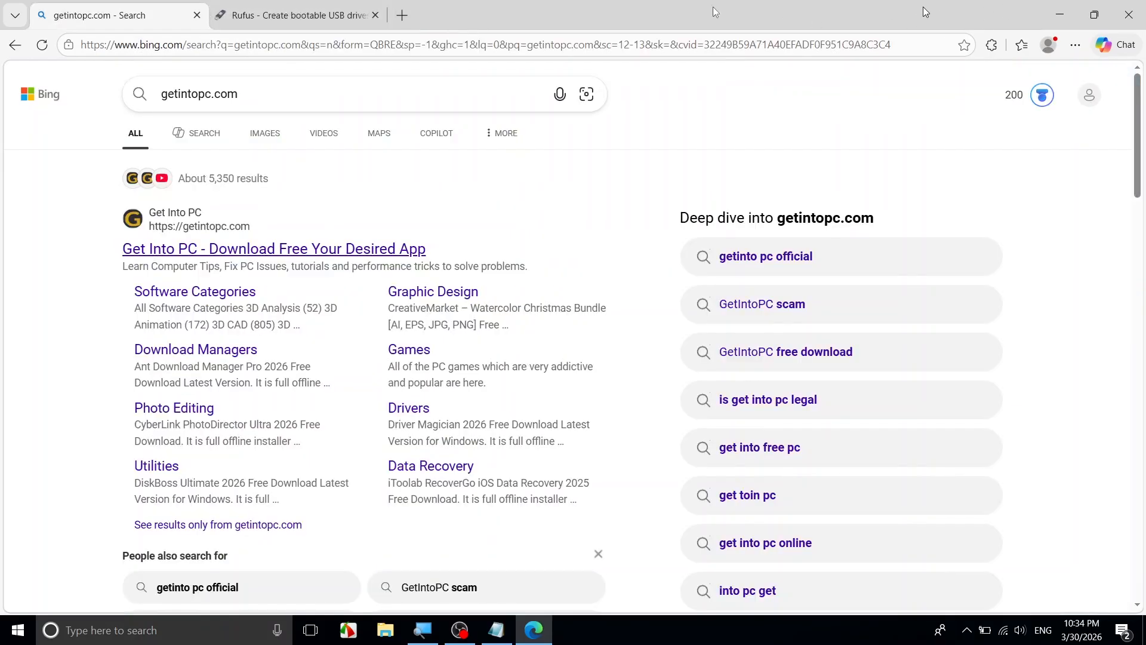
{"action": "left_click", "coordinate": [277, 5]}
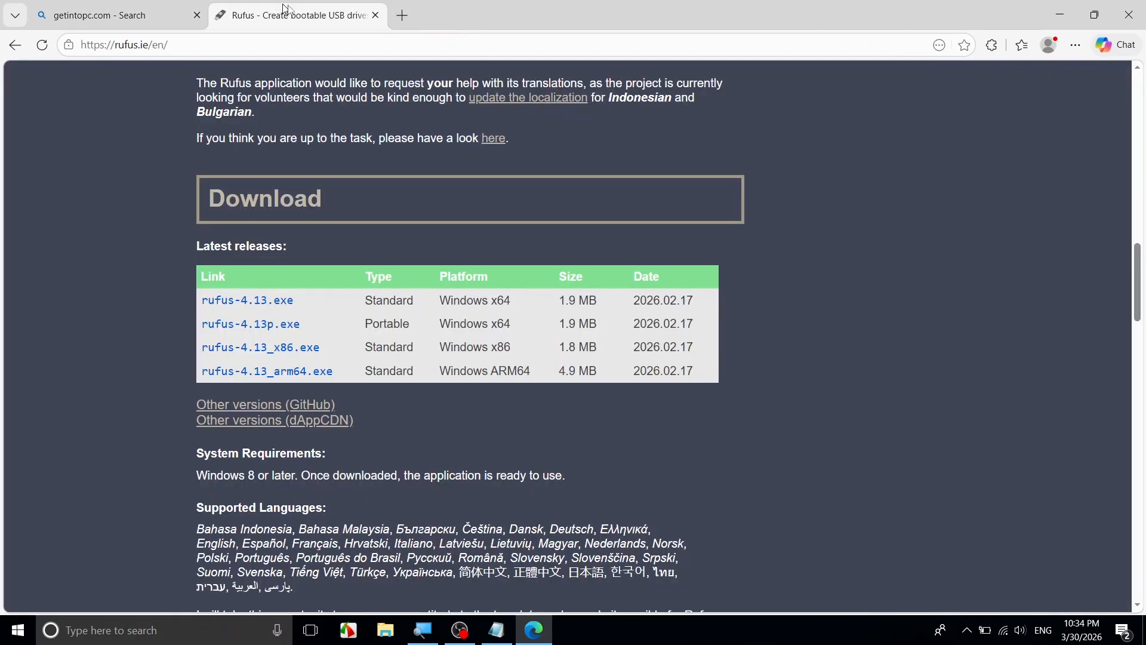
{"action": "left_click", "coordinate": [1068, 13]}
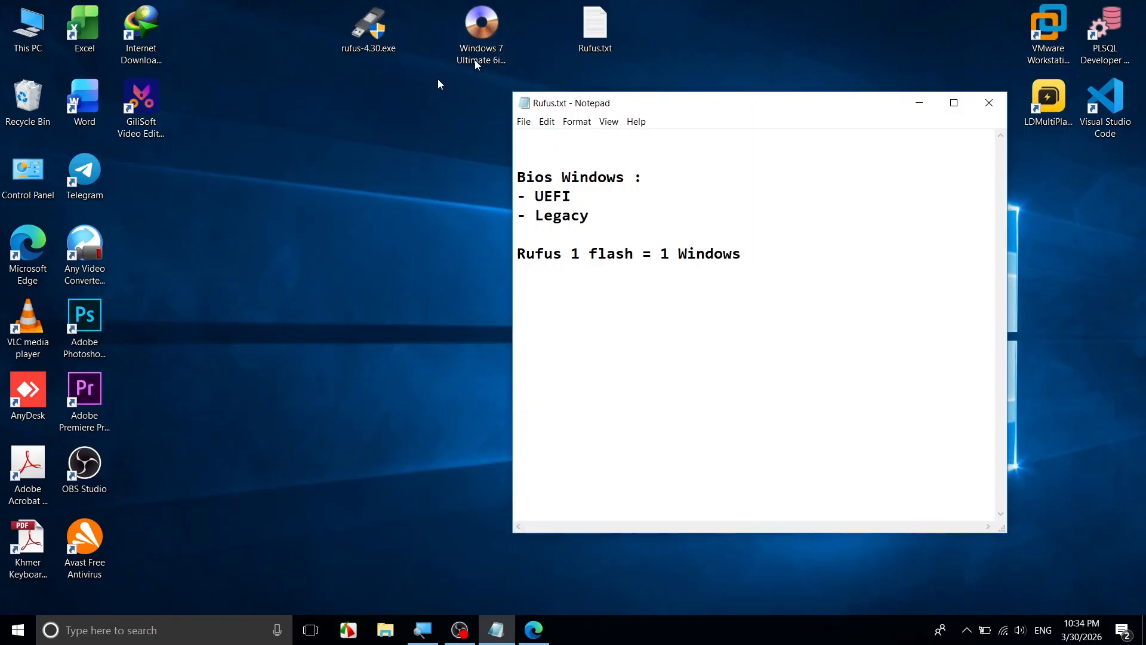
Step: Launch rufus-4.30.exe from the desktop and place its window beside the Rufus.txt note
{"action": "left_click", "coordinate": [371, 27]}
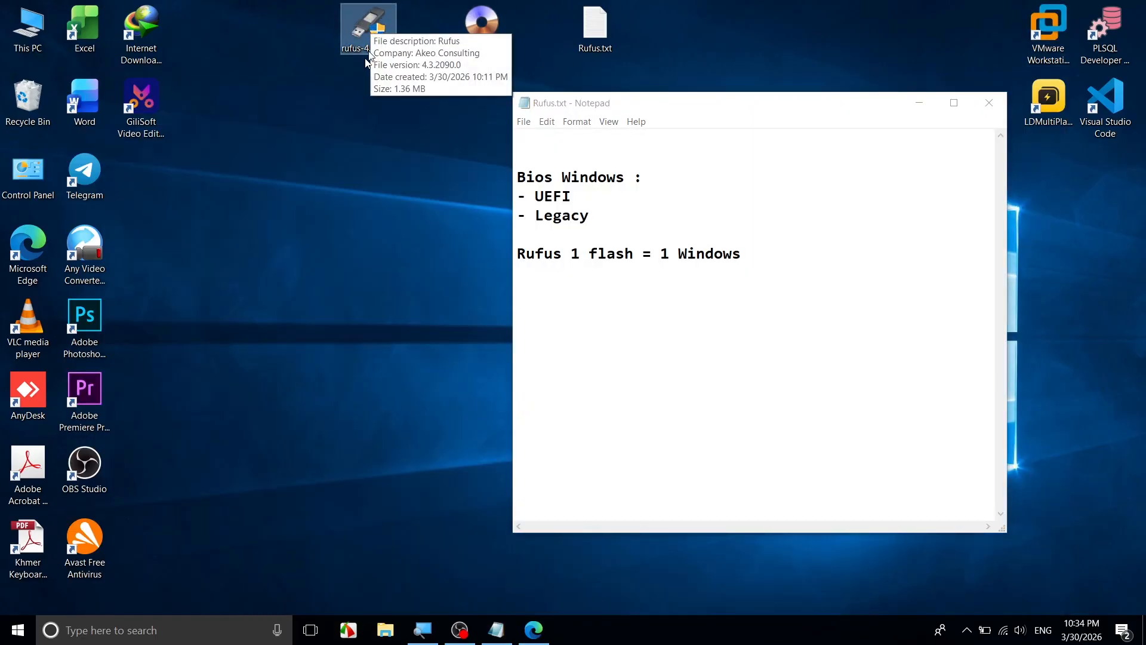
{"action": "double_click", "coordinate": [371, 27]}
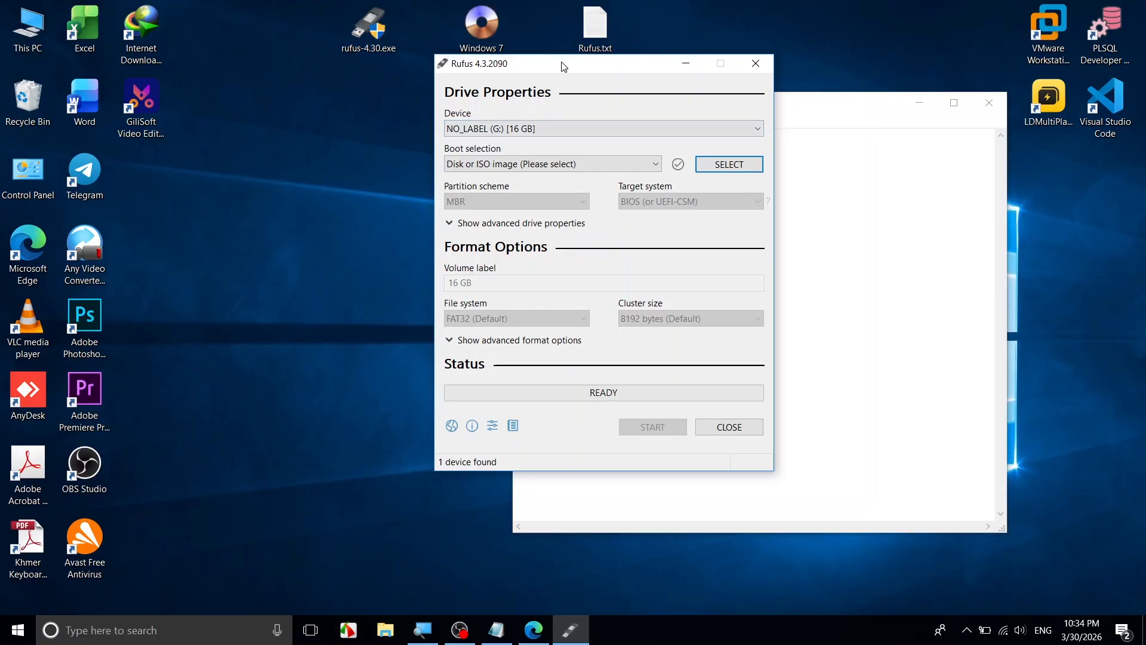
{"action": "left_click_drag", "start_coordinate": [565, 66], "coordinate": [291, 82]}
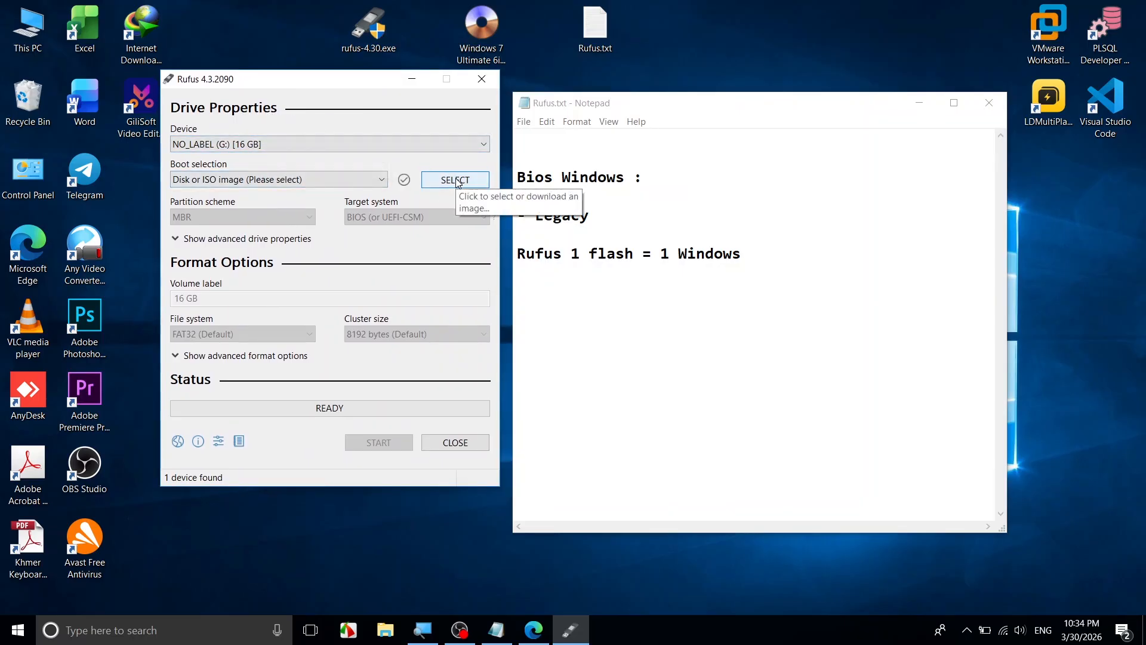
Step: Load "Windows 7 Ultimate 6in1 Aug 2020.iso" from the Desktop folder as the Rufus boot image
{"action": "left_click", "coordinate": [475, 30]}
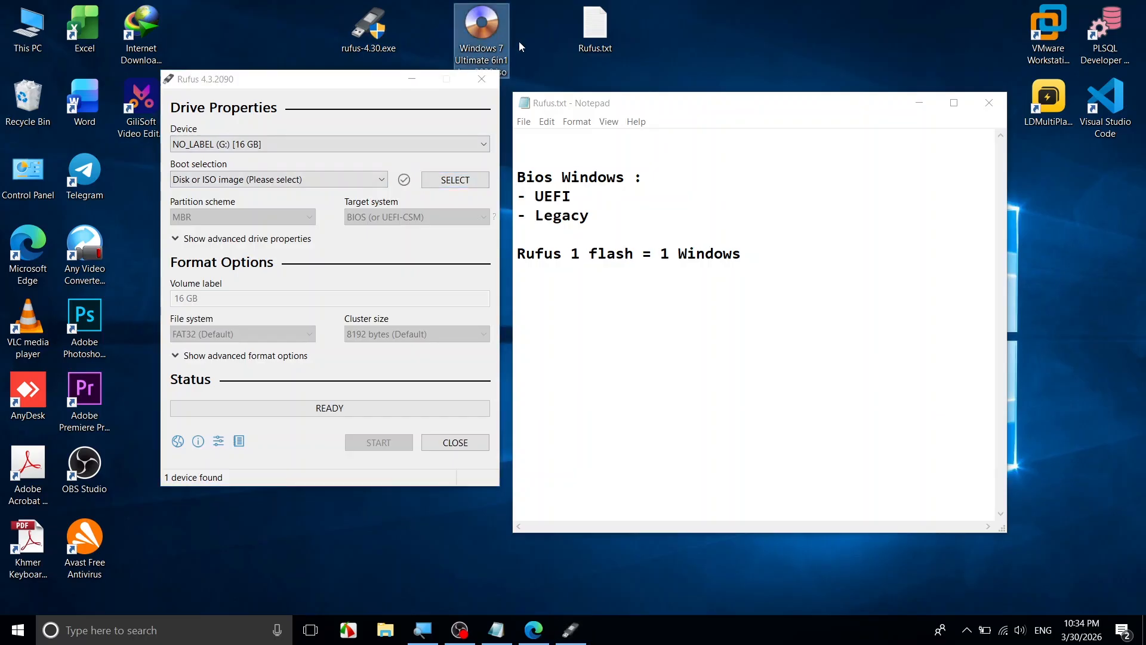
{"action": "left_click_drag", "start_coordinate": [383, 84], "coordinate": [348, 169]}
{"action": "left_click", "coordinate": [507, 27]}
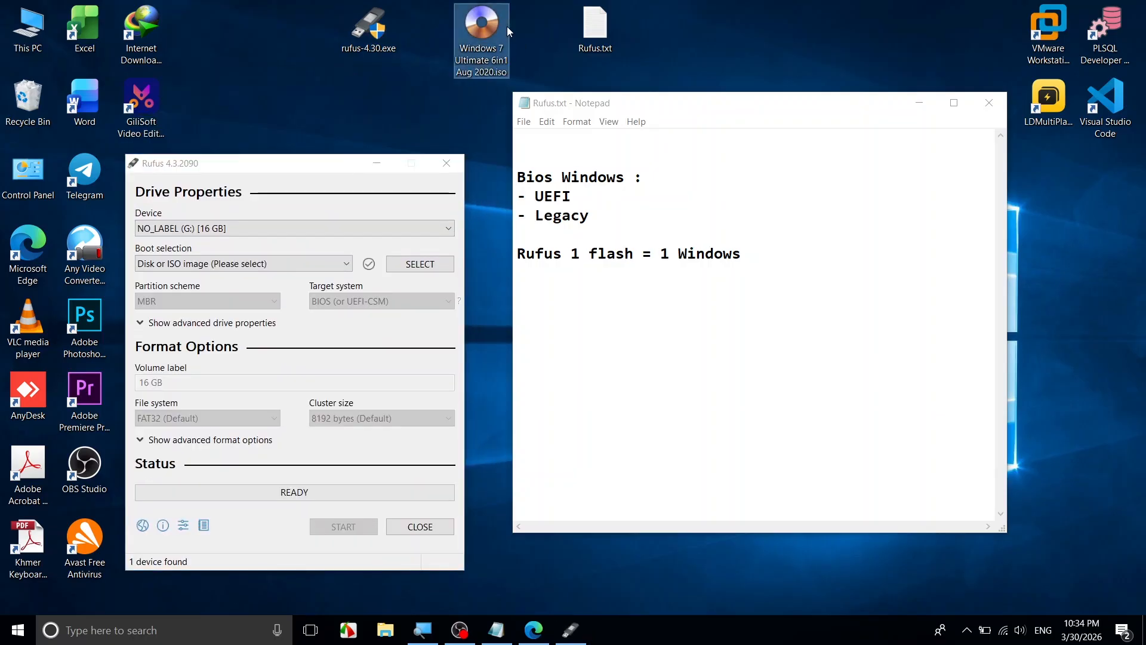
{"action": "left_click", "coordinate": [420, 264]}
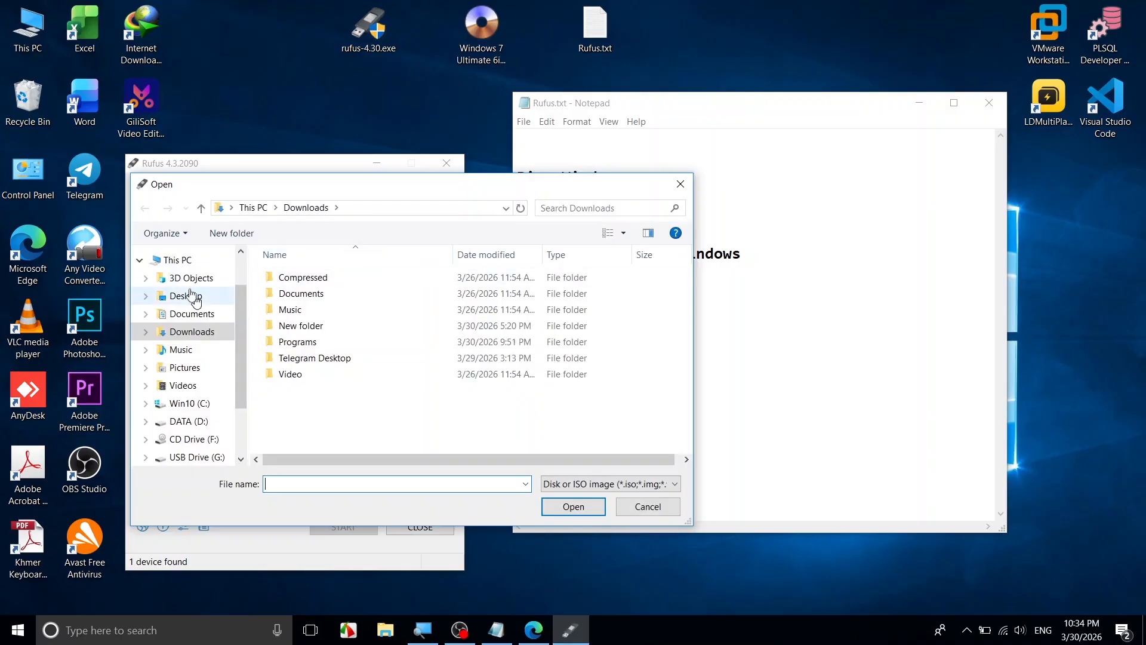
{"action": "left_click", "coordinate": [187, 297]}
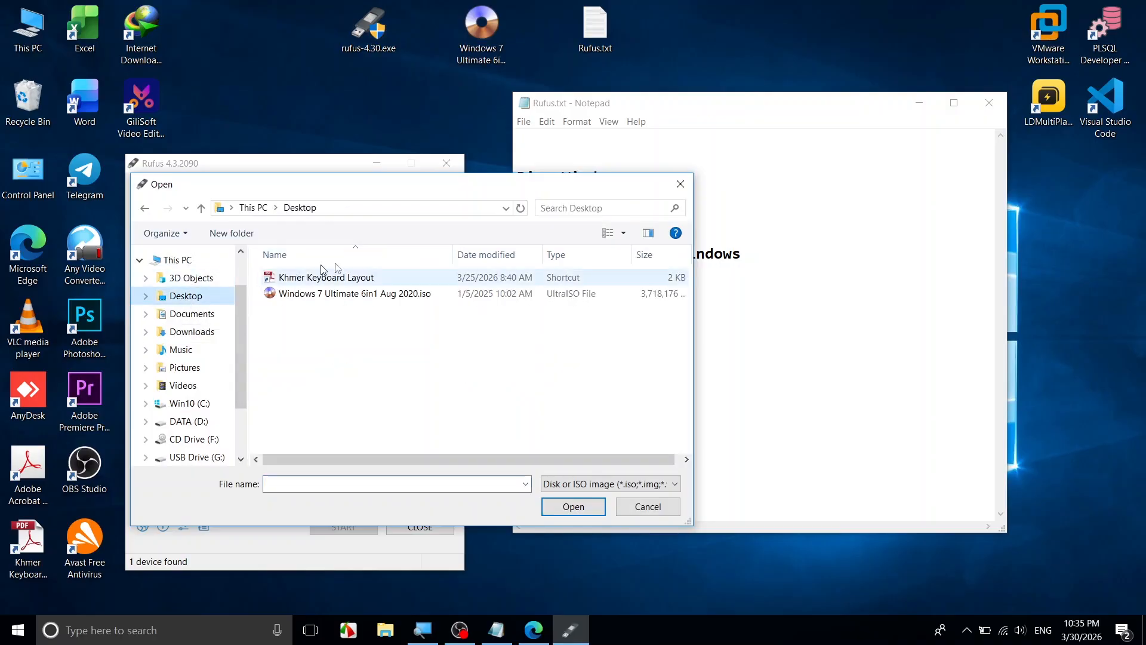
{"action": "left_click", "coordinate": [350, 293]}
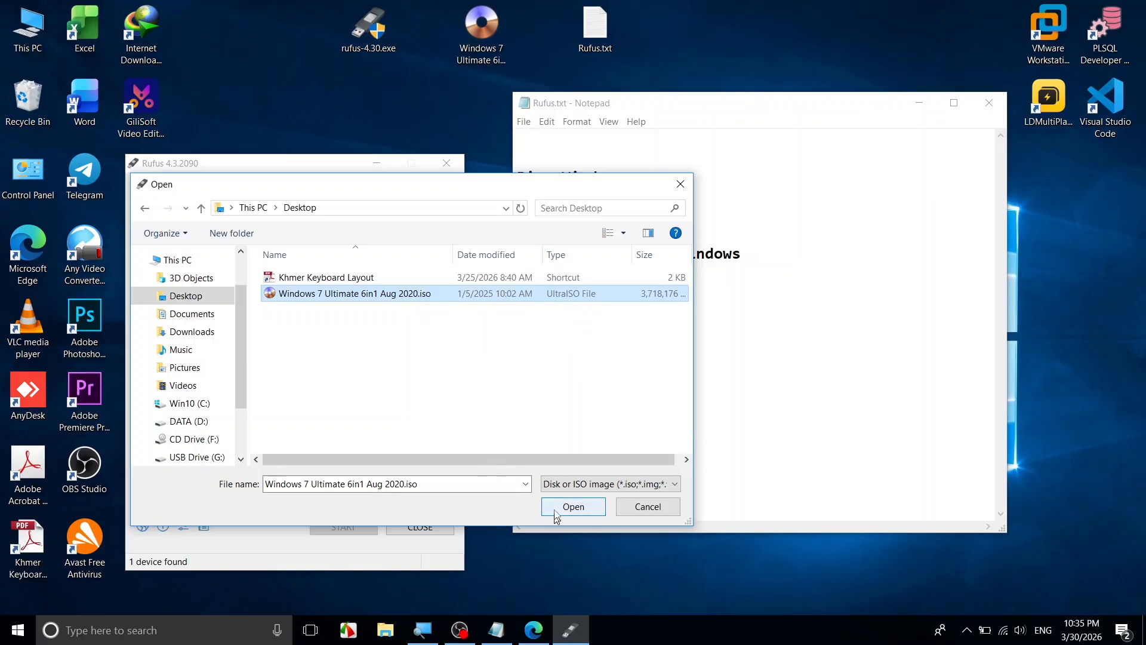
{"action": "left_click", "coordinate": [570, 508]}
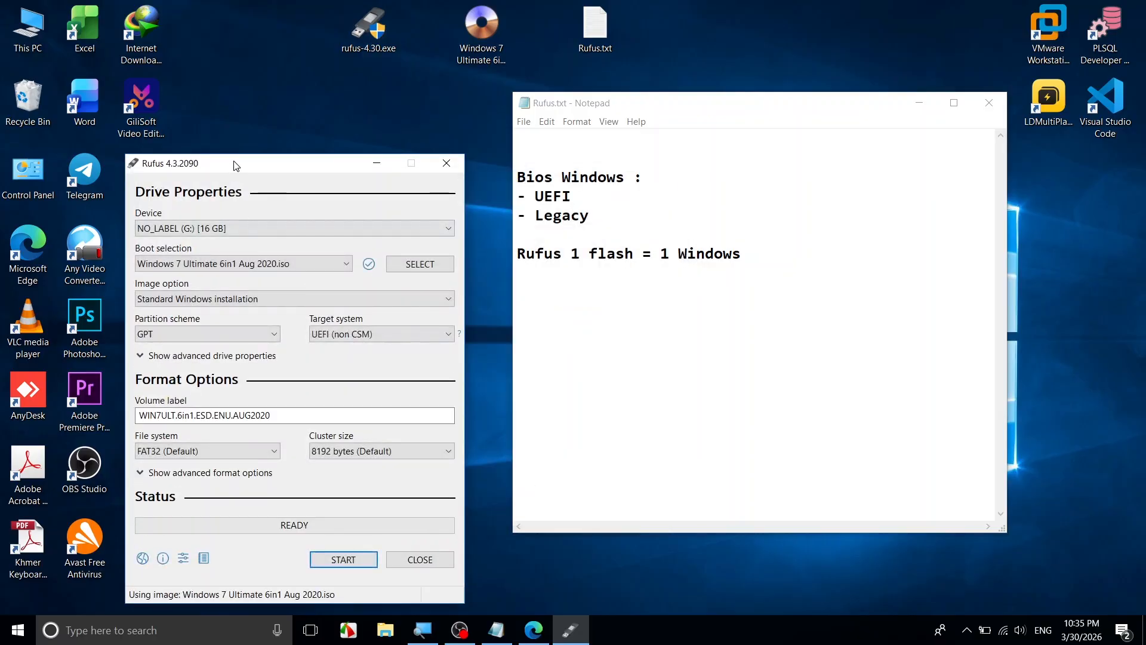
Step: Move the Rufus window higher on the desktop and look through the available partition schemes
{"action": "left_click_drag", "start_coordinate": [234, 165], "coordinate": [220, 92]}
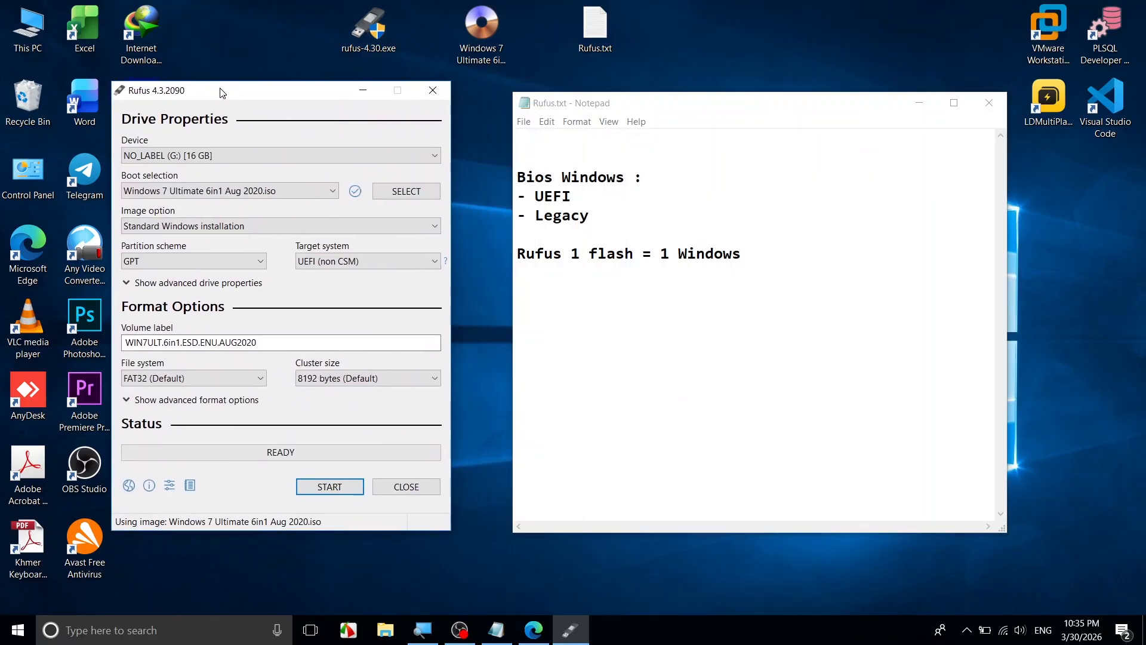
{"action": "left_click", "coordinate": [177, 259]}
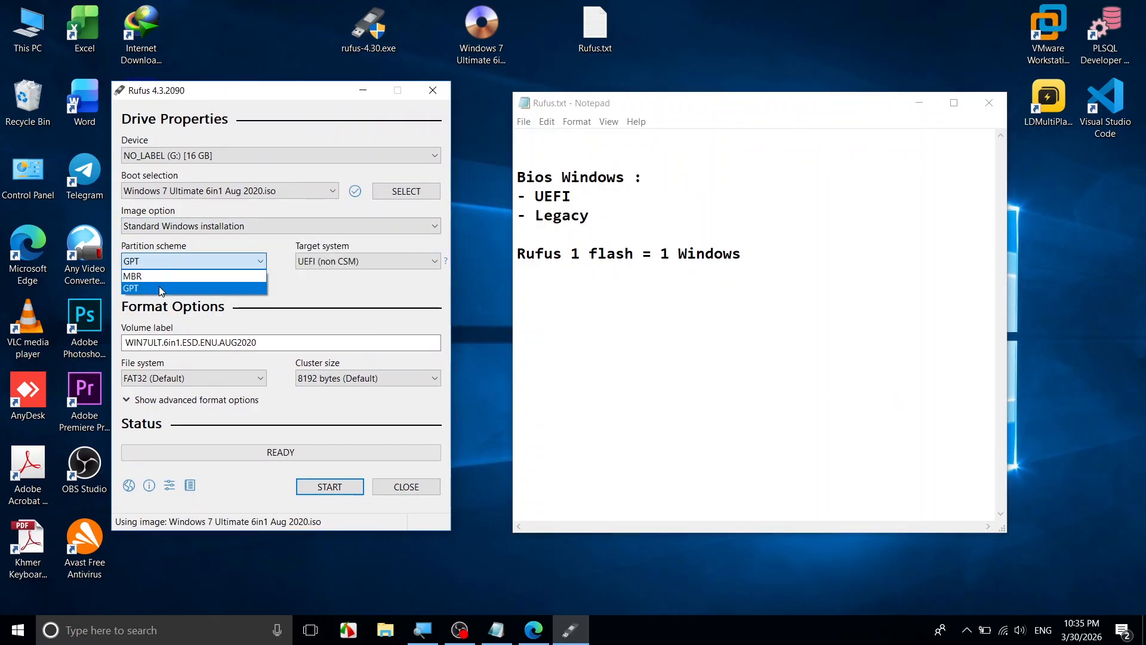
{"action": "left_click", "coordinate": [151, 266]}
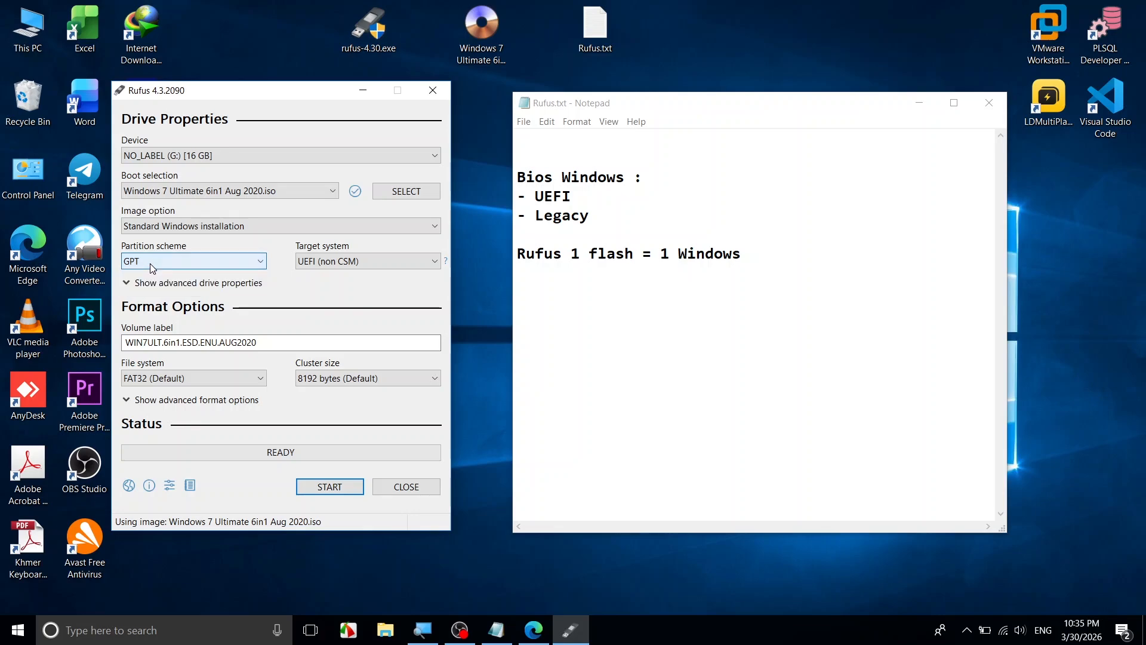
Step: In the Rufus.txt note, add "= new machin, laptop" after UEFI and "= old laptop" after Legacy
{"action": "left_click", "coordinate": [591, 217]}
{"action": "key", "text": "Up"}
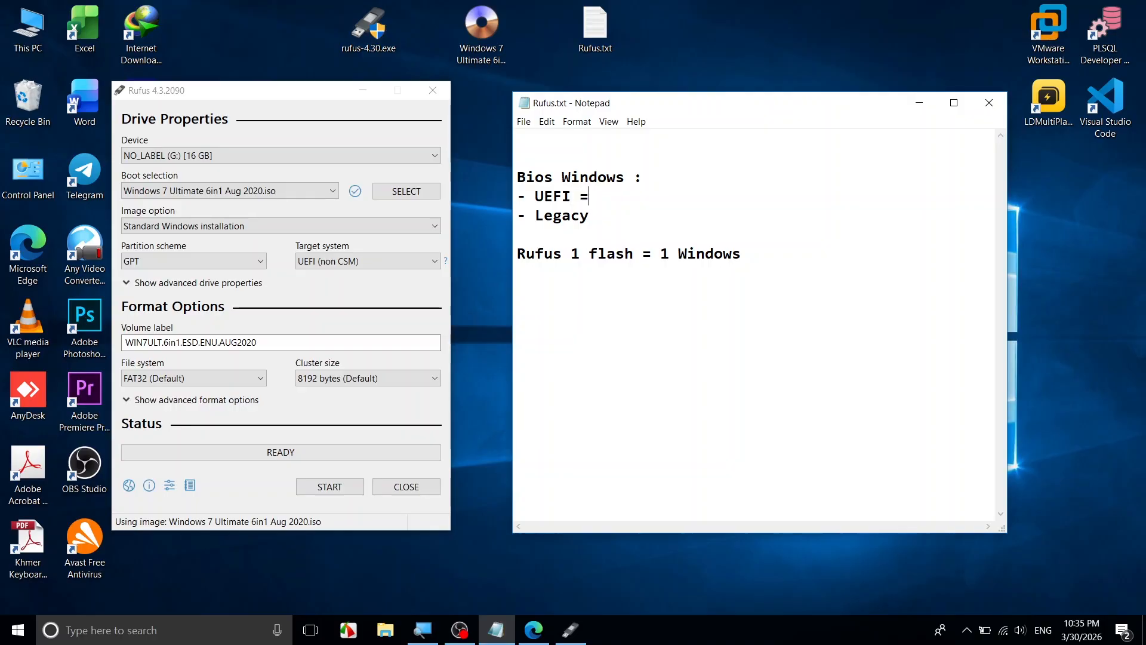
{"action": "type", "text": "= new machin"}
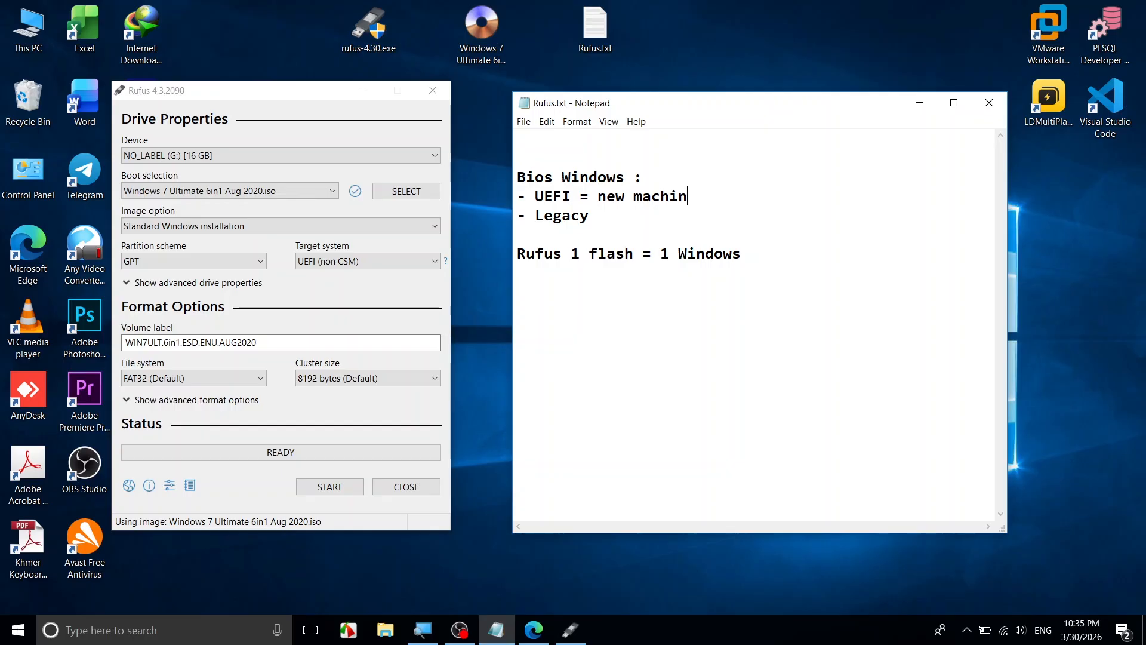
{"action": "type", "text": ", laptop"}
{"action": "left_click_drag", "start_coordinate": [572, 198], "coordinate": [535, 198]}
{"action": "left_click", "coordinate": [615, 219]}
{"action": "type", "text": "old l"}
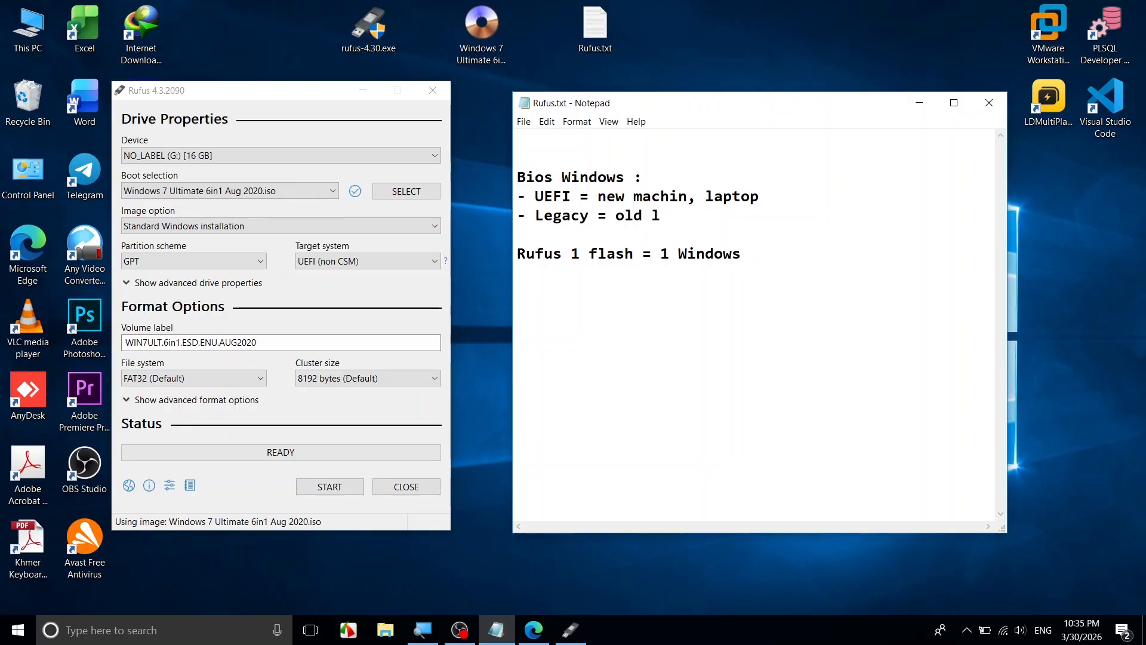
{"action": "type", "text": "aptop"}
Step: Append "= GPT" to the UEFI line and "= MBR" to the Legacy line of the note
{"action": "left_click", "coordinate": [168, 262]}
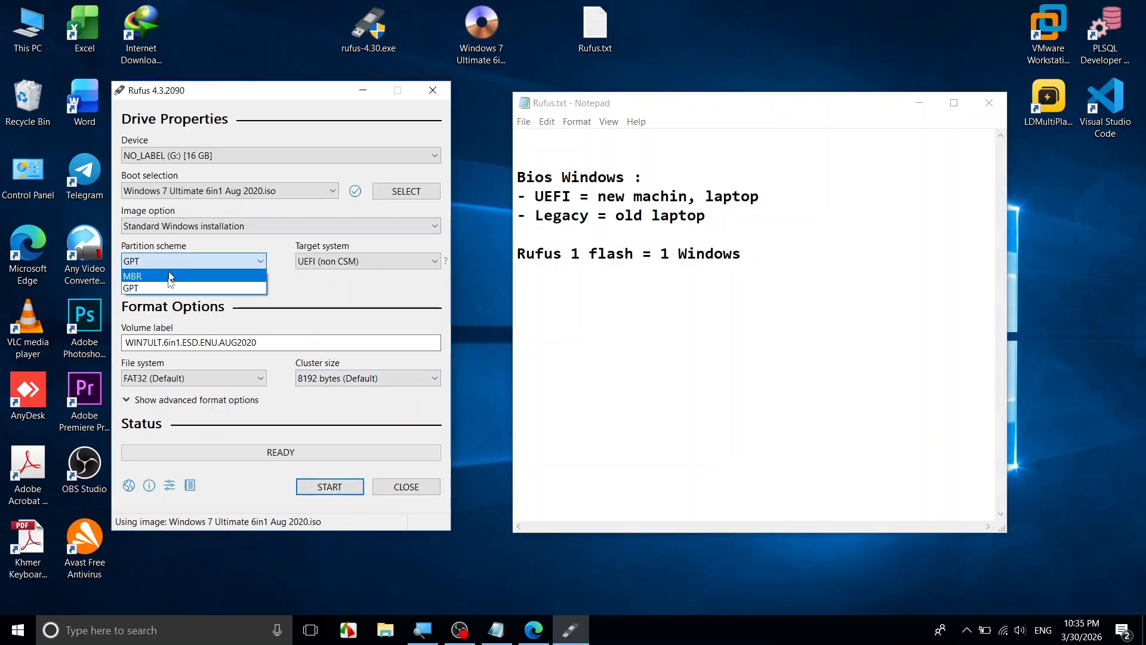
{"action": "left_click", "coordinate": [766, 212]}
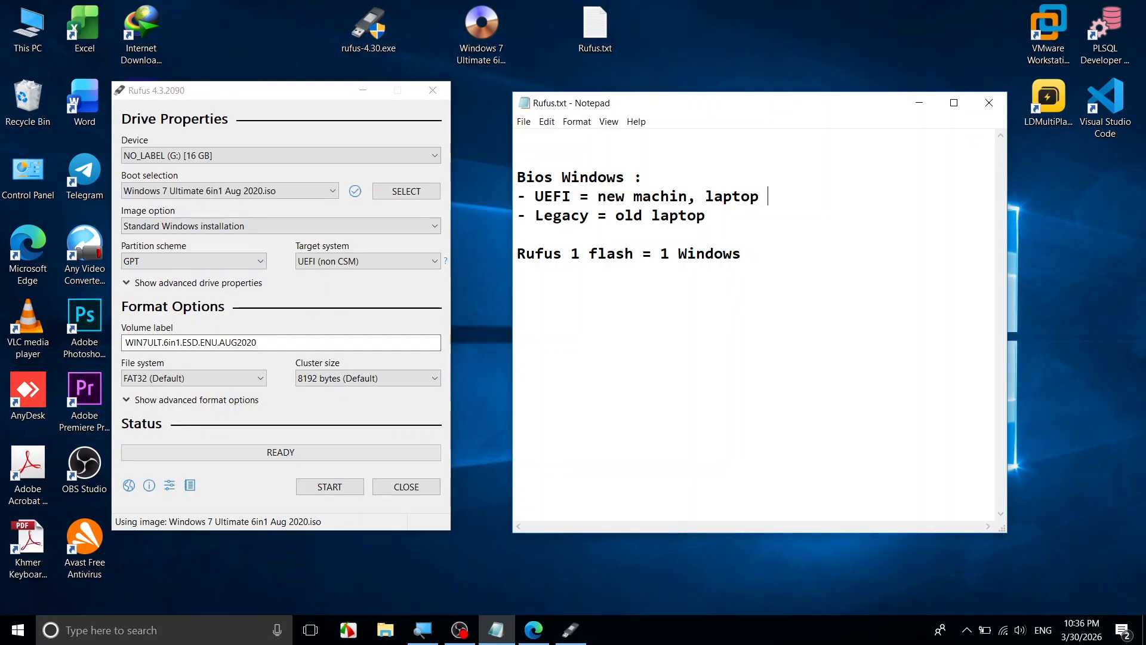
{"action": "type", "text": "= GPT"}
{"action": "key", "text": "Down"}
{"action": "type", "text": "= MBR"}
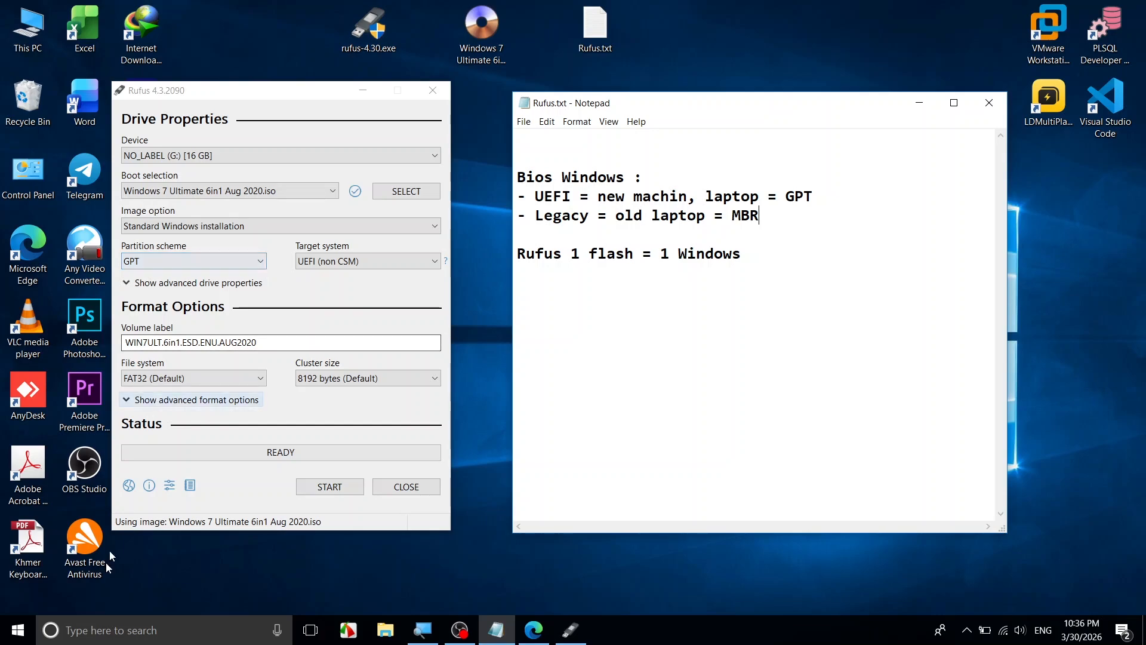
Step: Find and open System Information, check the computer's BIOS Mode entry, and close the window
{"action": "left_click", "coordinate": [87, 631]}
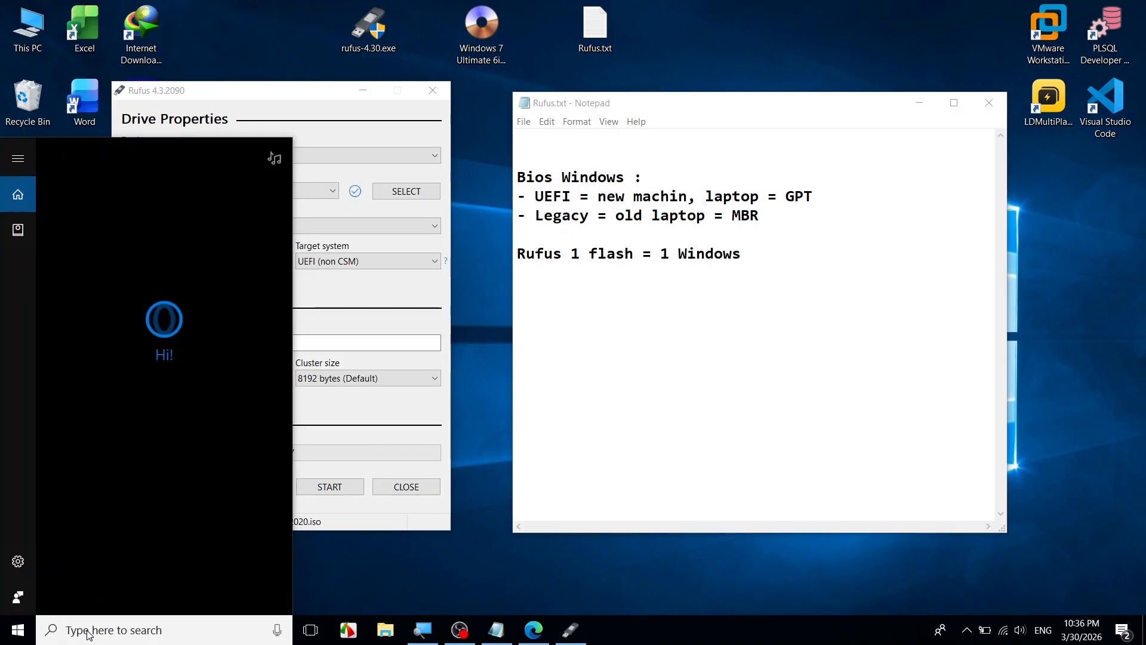
{"action": "type", "text": "syste"}
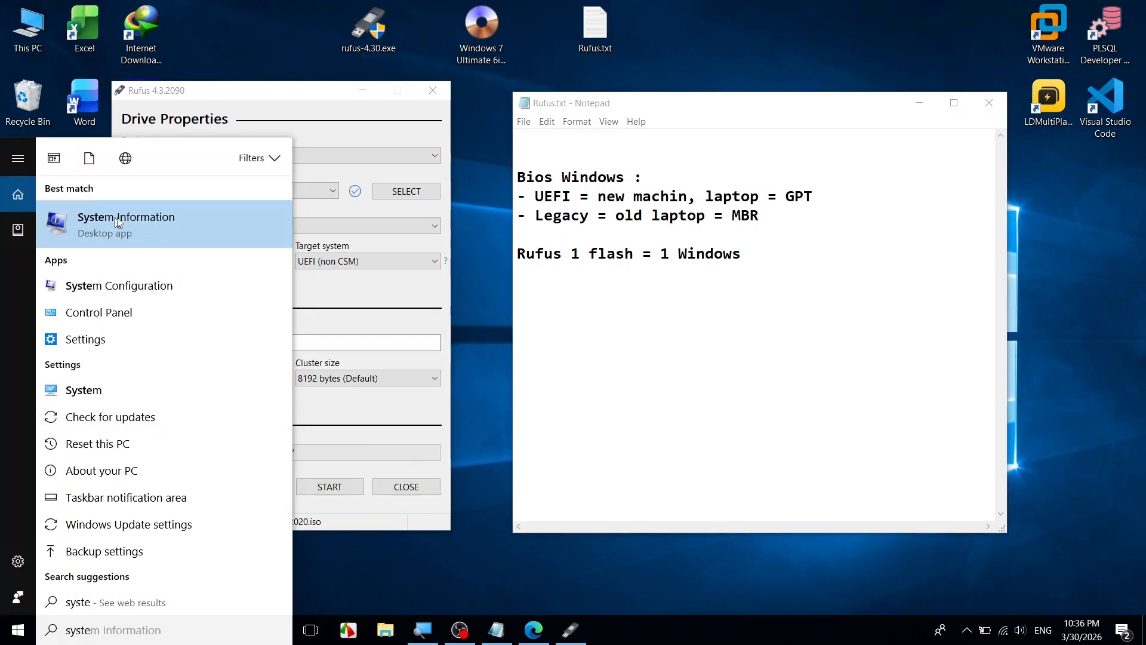
{"action": "left_click", "coordinate": [157, 223]}
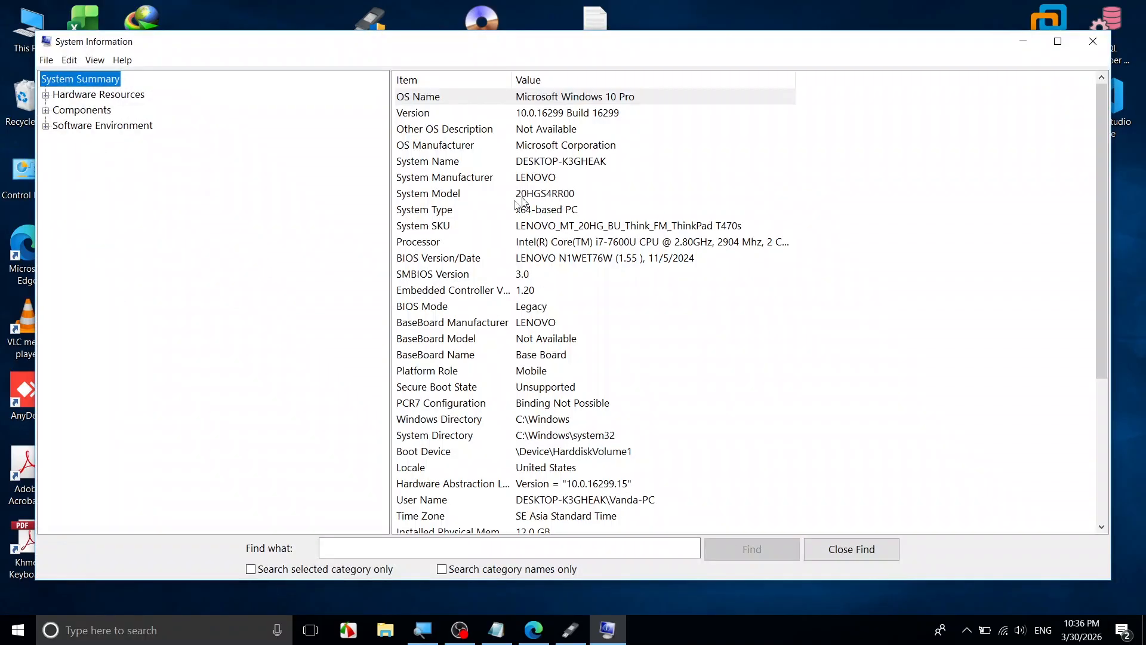
{"action": "left_click", "coordinate": [436, 309]}
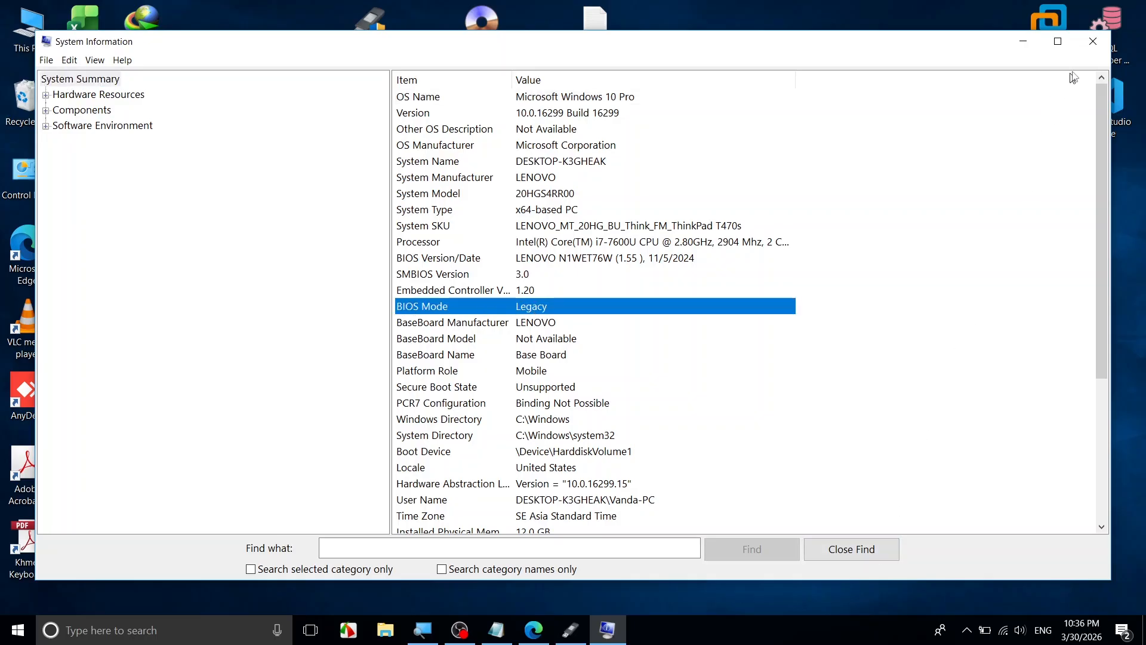
{"action": "left_click", "coordinate": [1089, 49]}
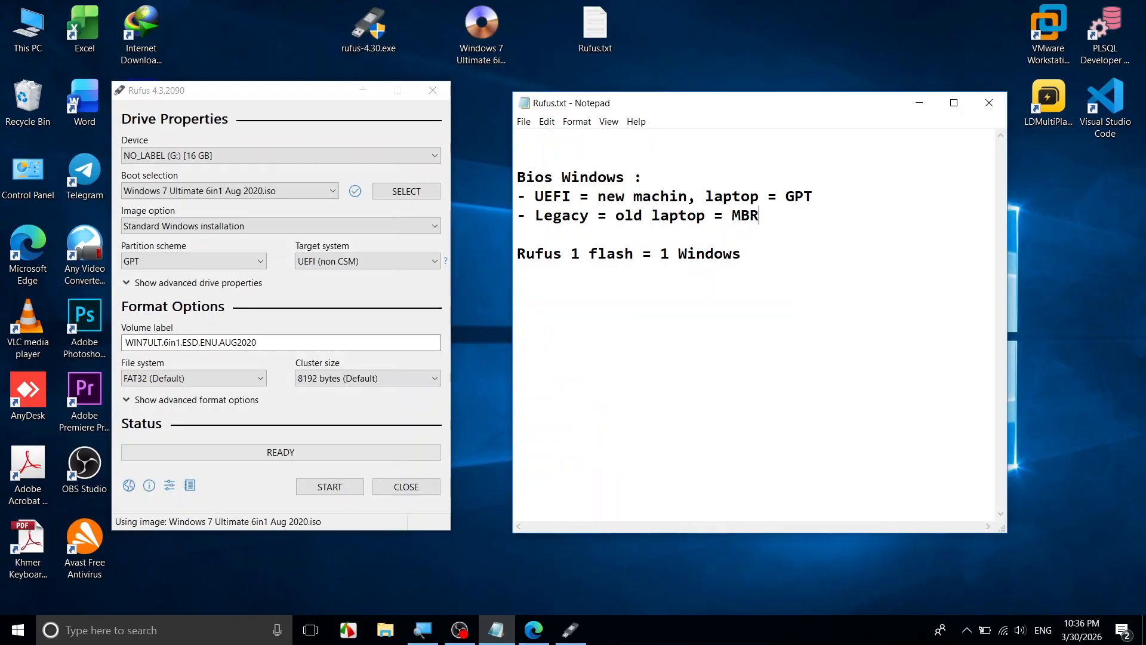
Step: Set the Rufus partition scheme to MBR and the volume label to "Windows7"
{"action": "left_click", "coordinate": [180, 263]}
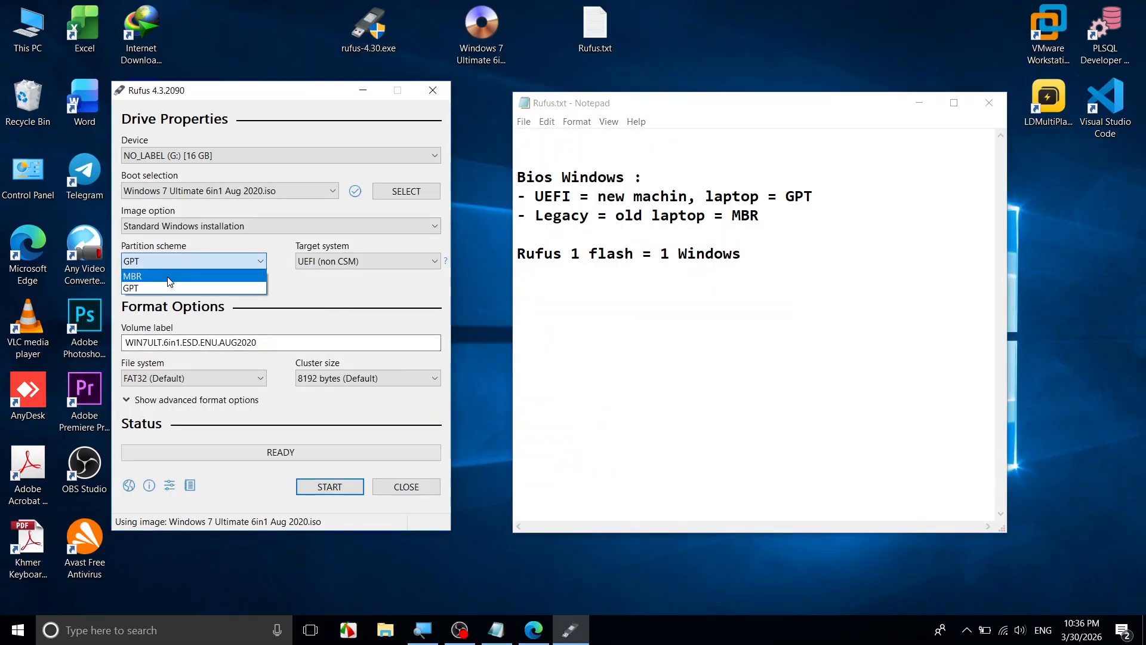
{"action": "left_click", "coordinate": [169, 279]}
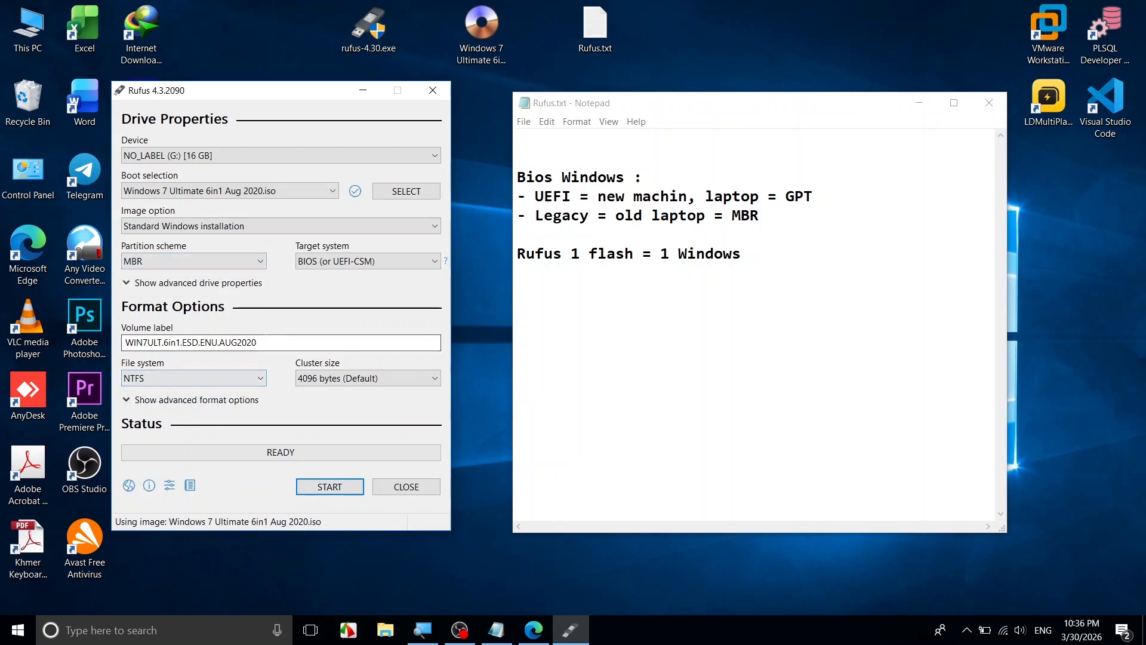
{"action": "left_click", "coordinate": [266, 342]}
{"action": "left_click_drag", "start_coordinate": [258, 342], "coordinate": [126, 337]}
{"action": "type", "text": "Win"}
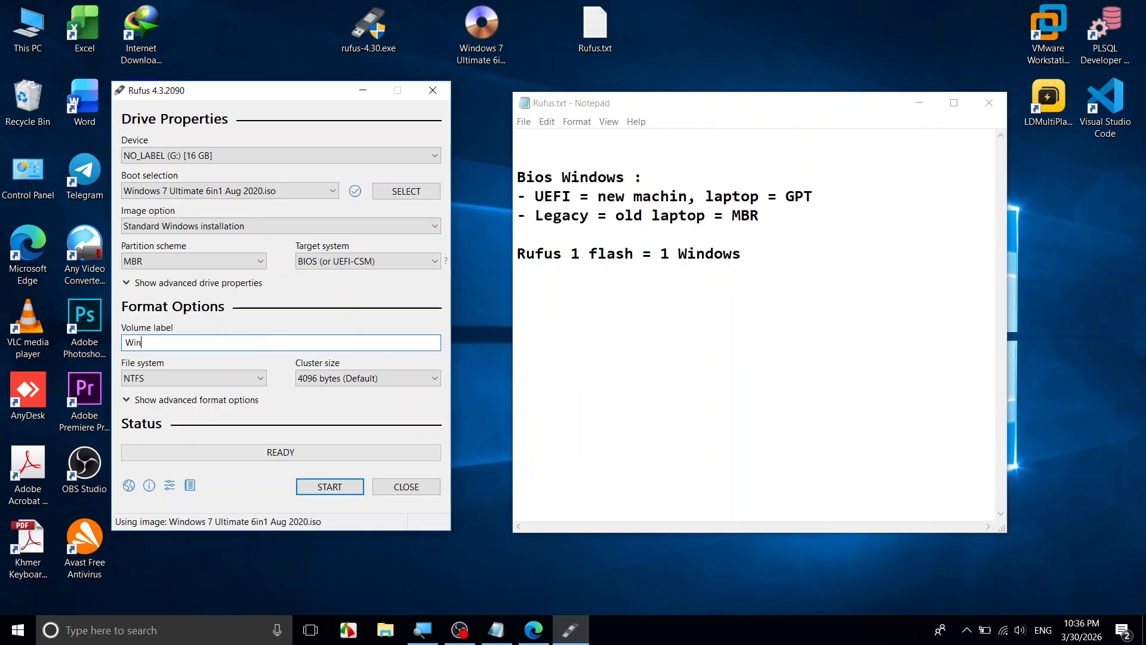
{"action": "type", "text": "dows7"}
Step: Check the Rufus device list and choose the USB drive NO_LABEL (G:) [16 GB]
{"action": "left_click", "coordinate": [249, 156]}
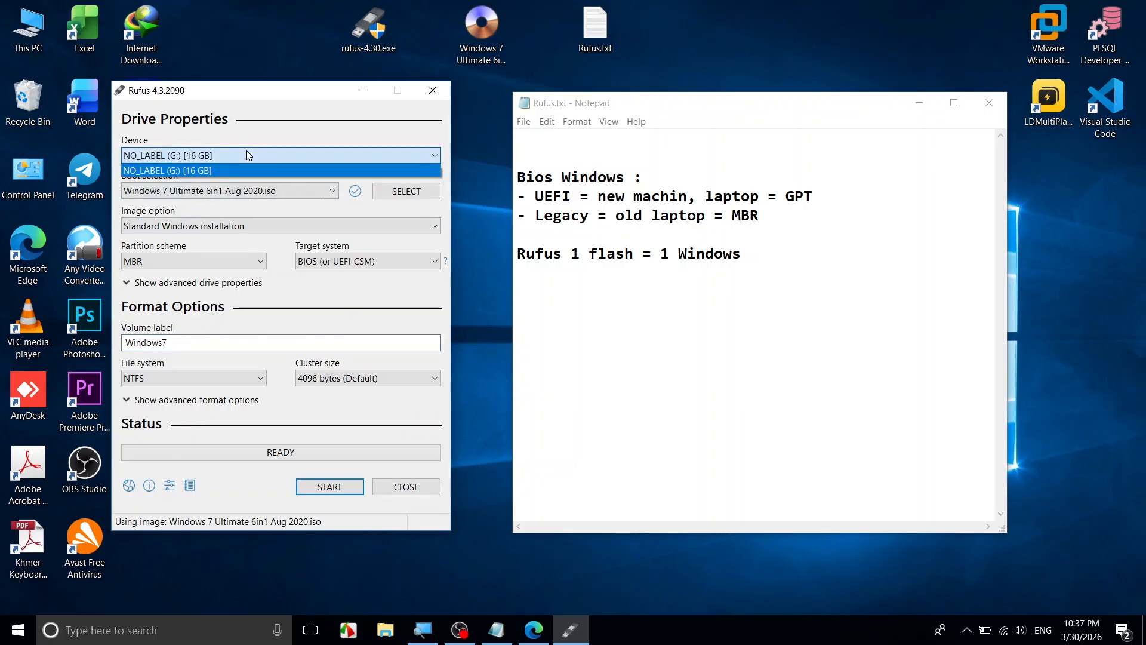
{"action": "left_click", "coordinate": [249, 156]}
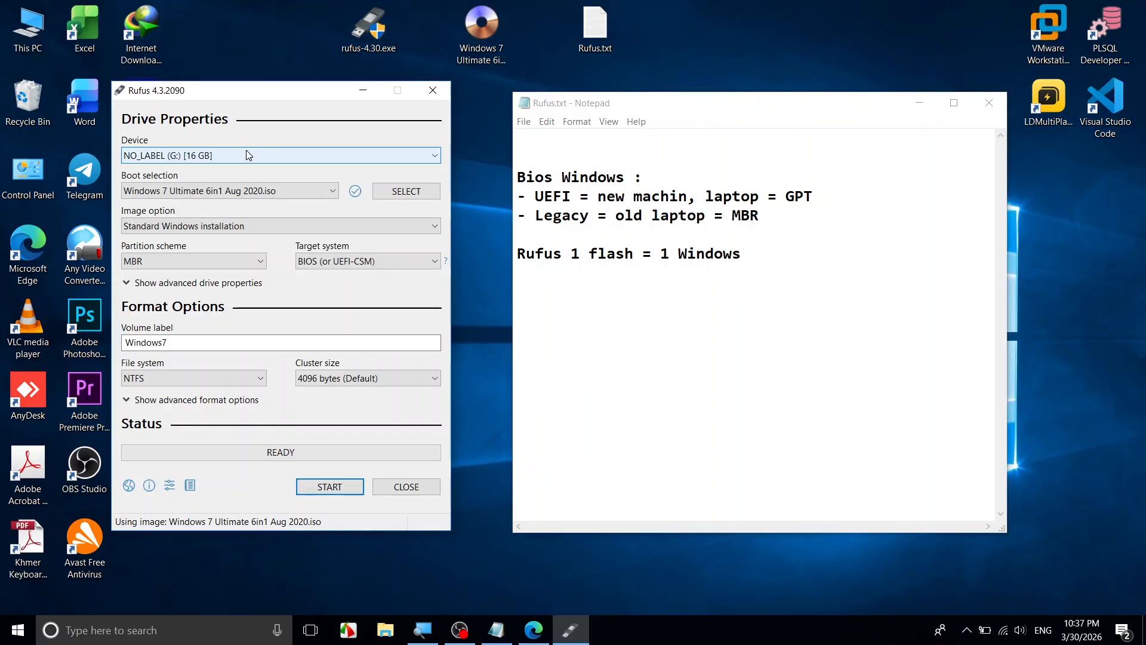
{"action": "left_click", "coordinate": [249, 155]}
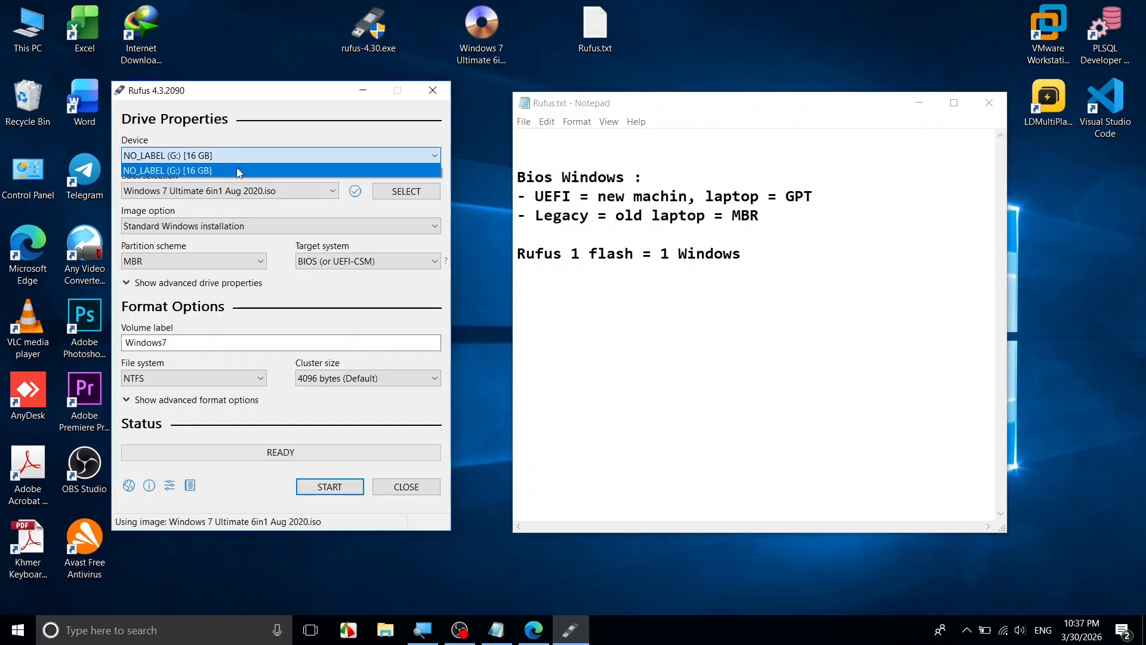
{"action": "left_click", "coordinate": [237, 172]}
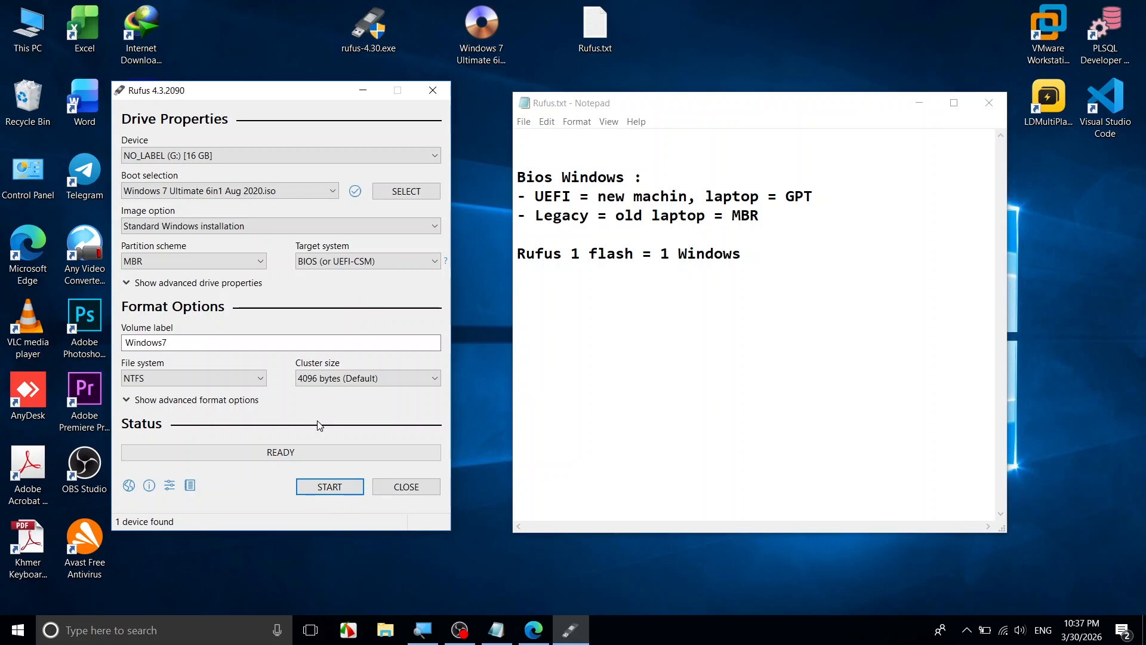
Step: Start writing the Windows 7 image to the USB drive and accept erasing all its data
{"action": "left_click", "coordinate": [328, 487]}
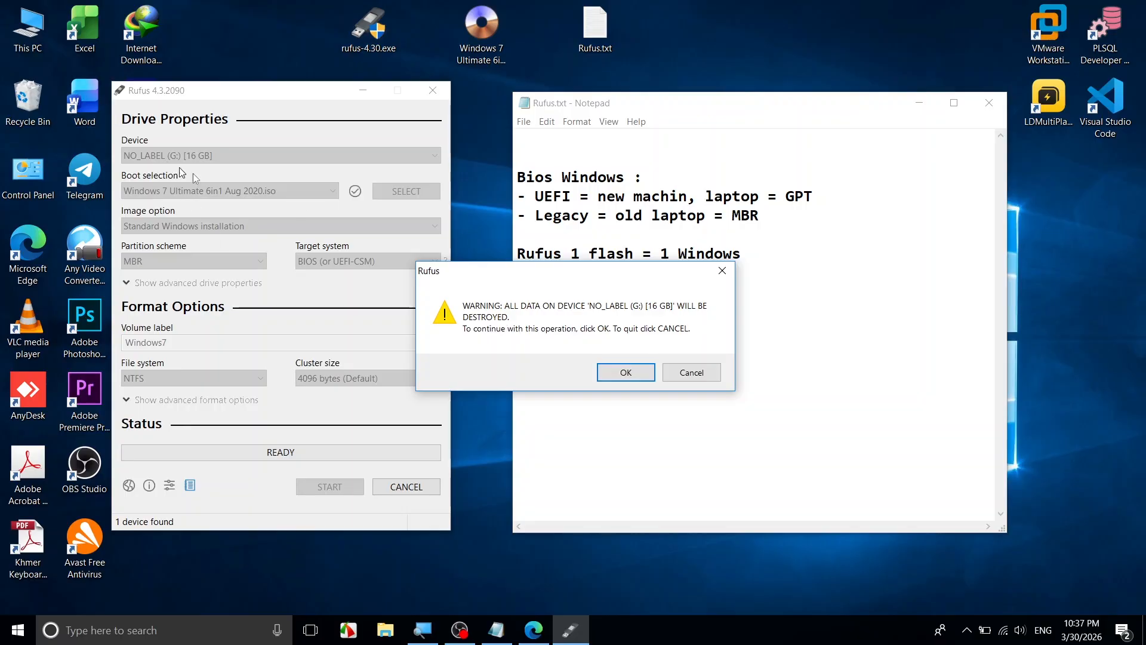
{"action": "left_click_drag", "start_coordinate": [529, 269], "coordinate": [515, 275]}
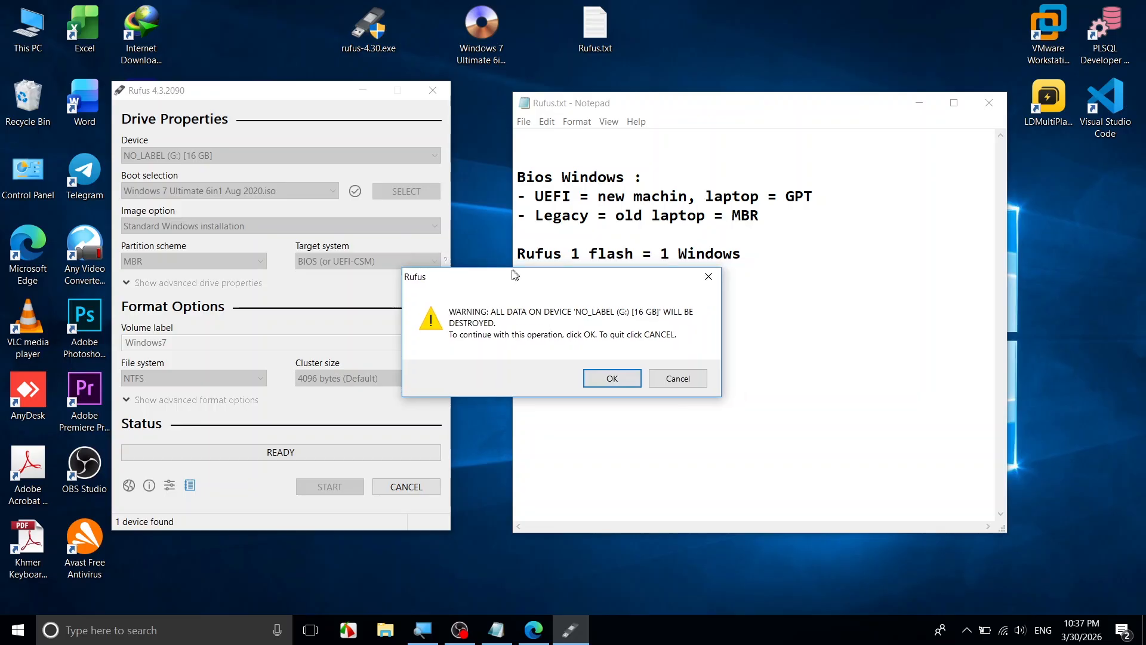
{"action": "left_click", "coordinate": [603, 381]}
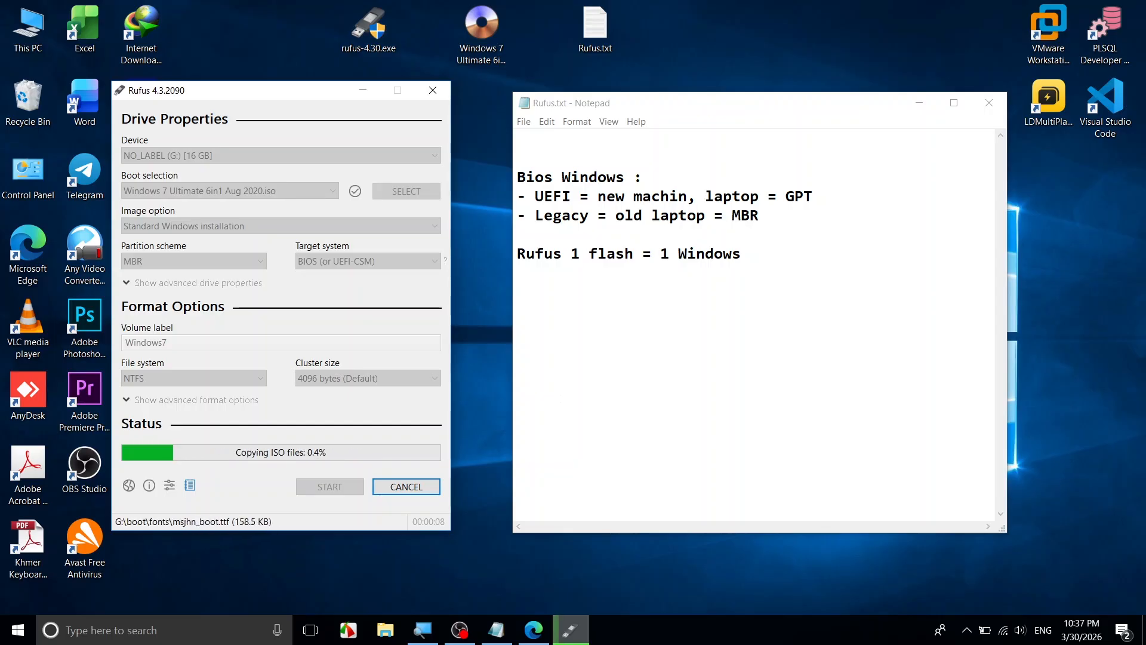
Step: Add the lines "WinsetupfromUSB = multiple bootable" and "Rufus = normal bootable" below the existing text in the Rufus.txt notes
{"action": "left_click", "coordinate": [641, 299]}
{"action": "type", "text": "WinsetupfromUS"}
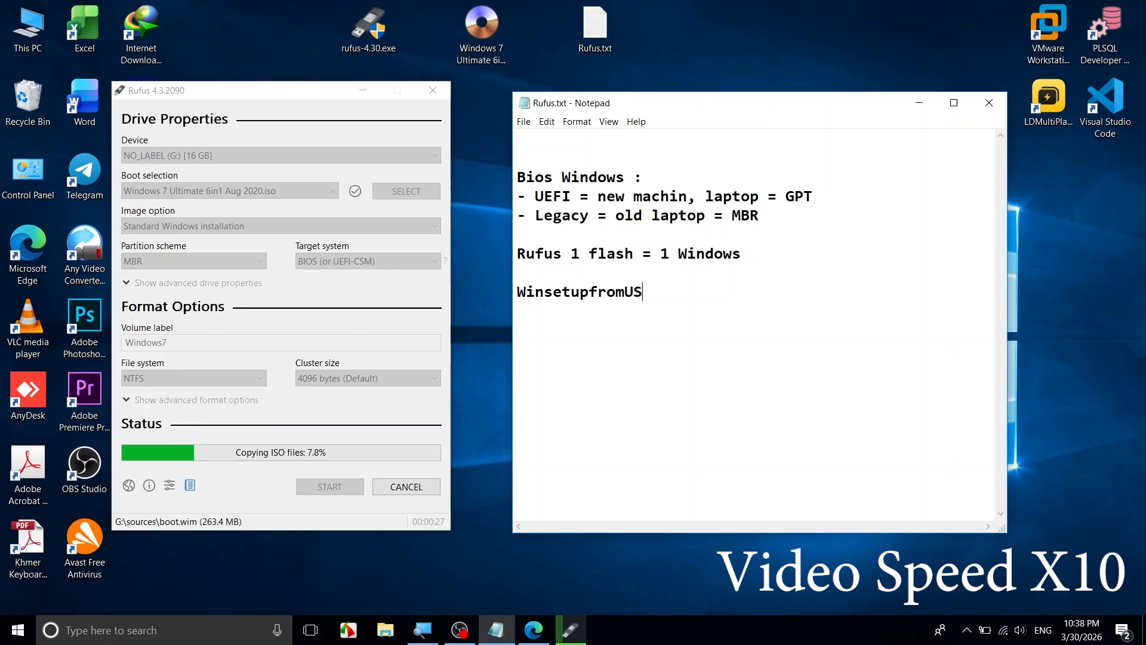
{"action": "type", "text": "B = multiple bootable"}
{"action": "key", "text": "Return"}
{"action": "type", "text": "Rufus ="}
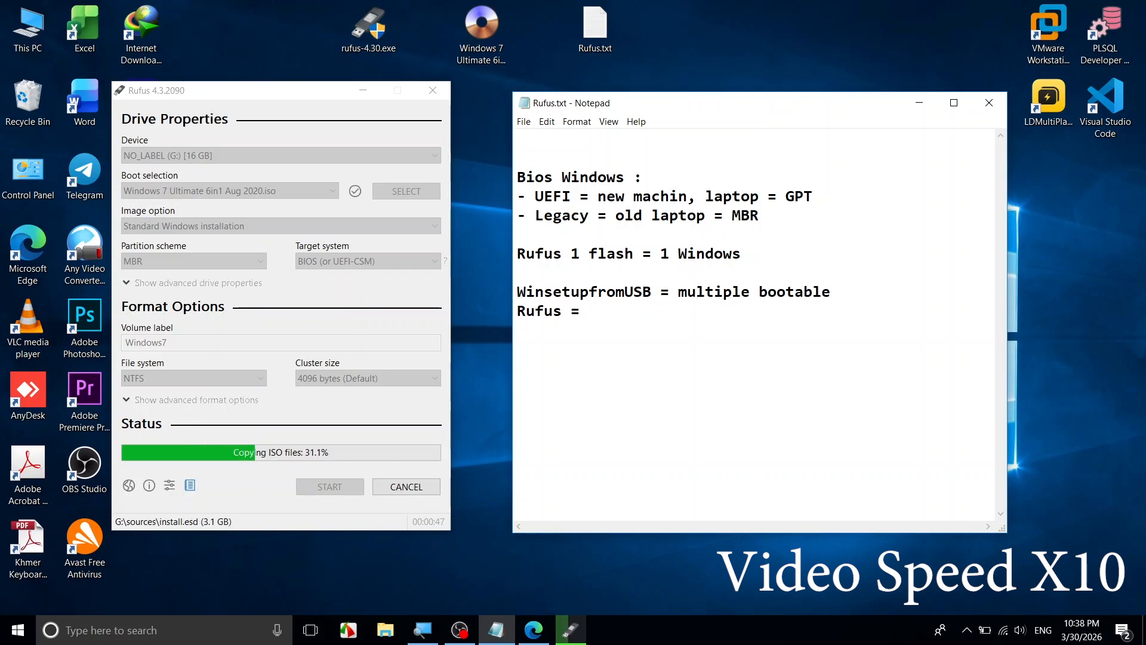
{"action": "type", "text": " normal bootable"}
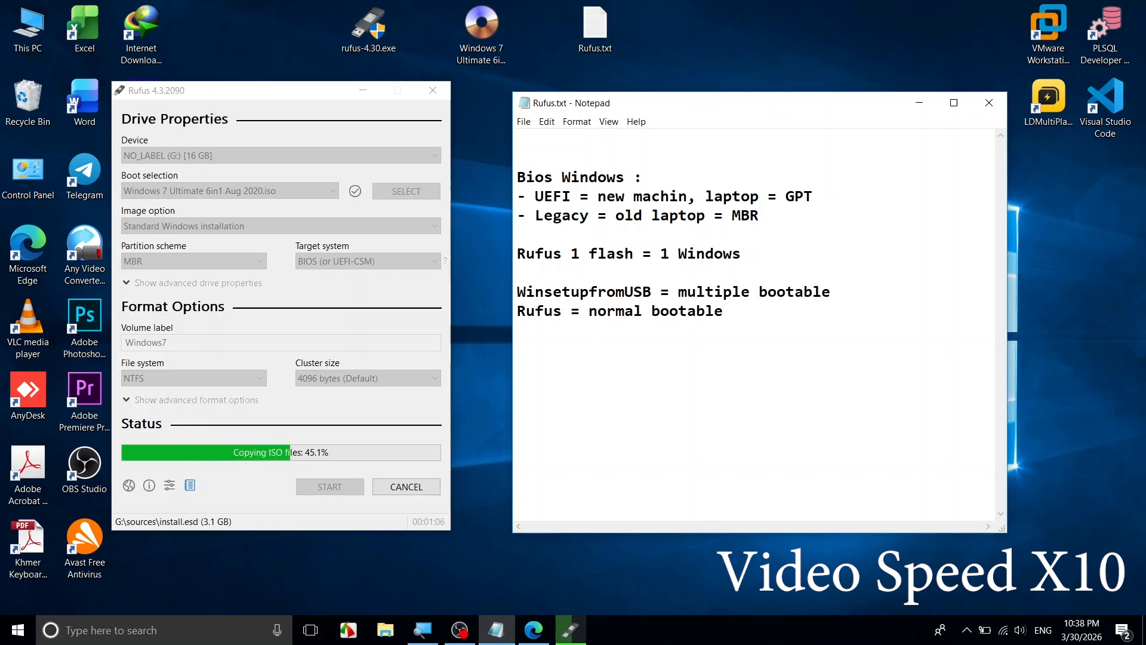
Step: Highlight "1 flash = 1 Windows" in the notes, and delete the two lines comparing WinsetupfromUSB and Rufus
{"action": "left_click_drag", "start_coordinate": [570, 254], "coordinate": [742, 255]}
{"action": "left_click", "coordinate": [764, 259]}
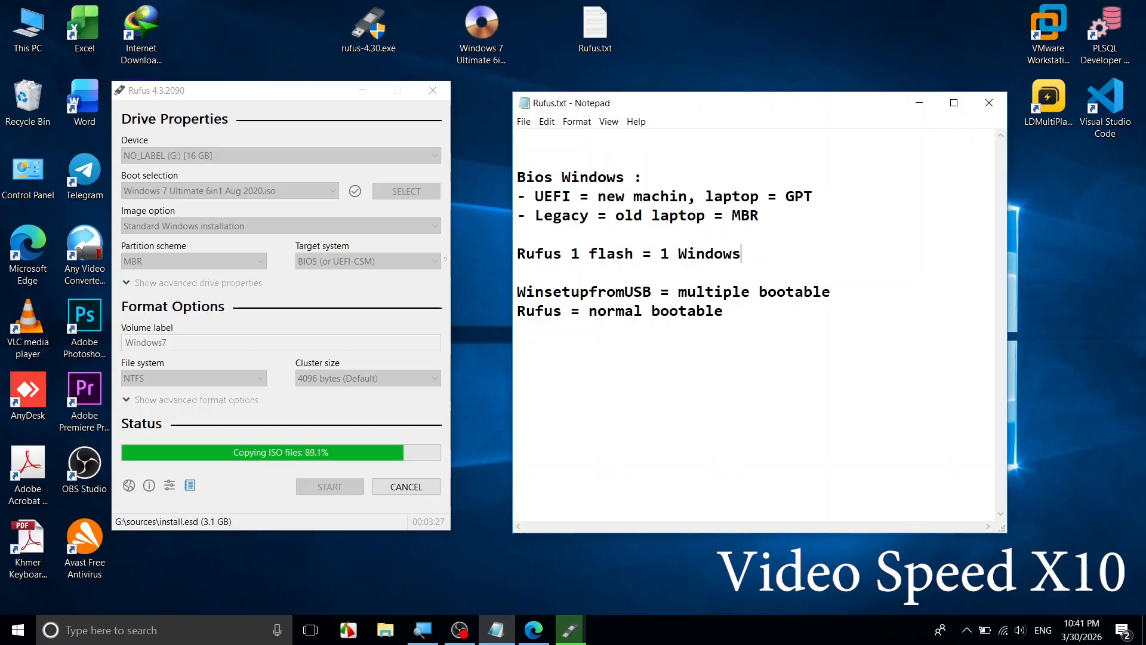
{"action": "left_click_drag", "start_coordinate": [725, 312], "coordinate": [501, 276]}
{"action": "key", "text": "BackSpace"}
{"action": "key", "text": "BackSpace"}
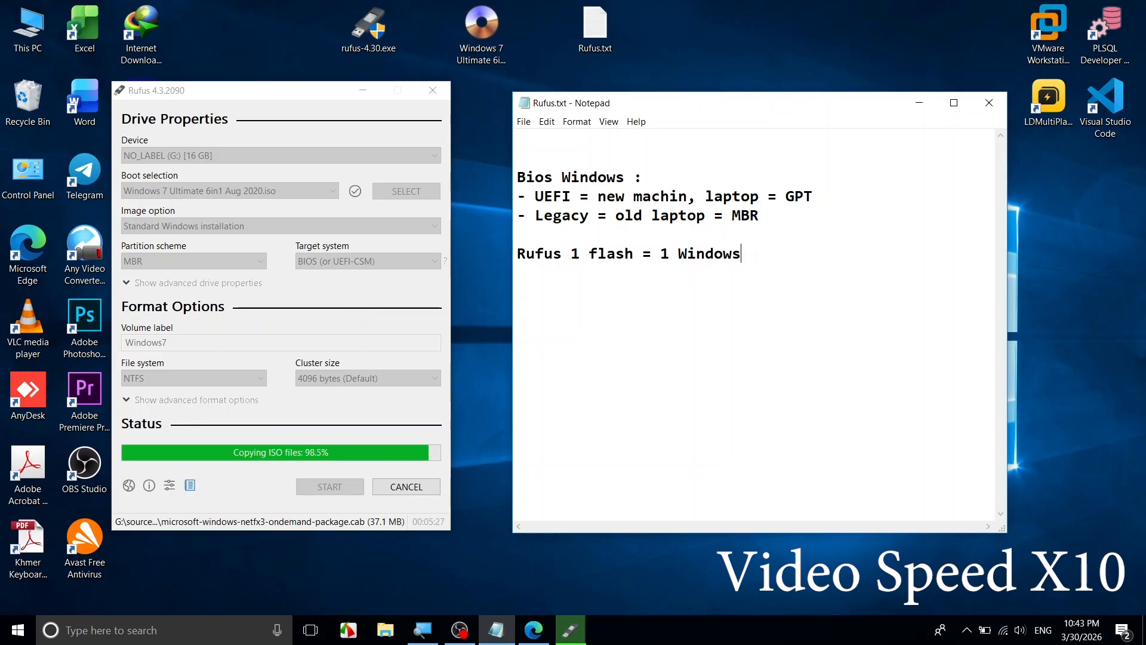
Step: Close Rufus once the USB drive is written and safely eject the Windows7 (G:) mass storage device
{"action": "left_click_drag", "start_coordinate": [237, 100], "coordinate": [274, 107]}
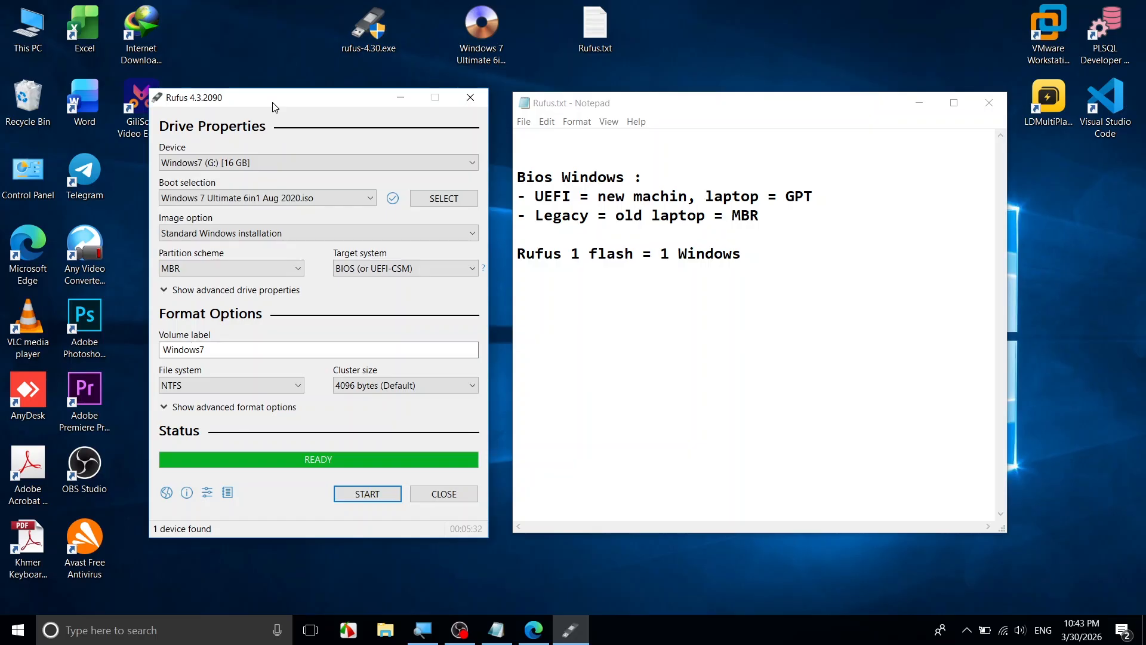
{"action": "left_click", "coordinate": [422, 496]}
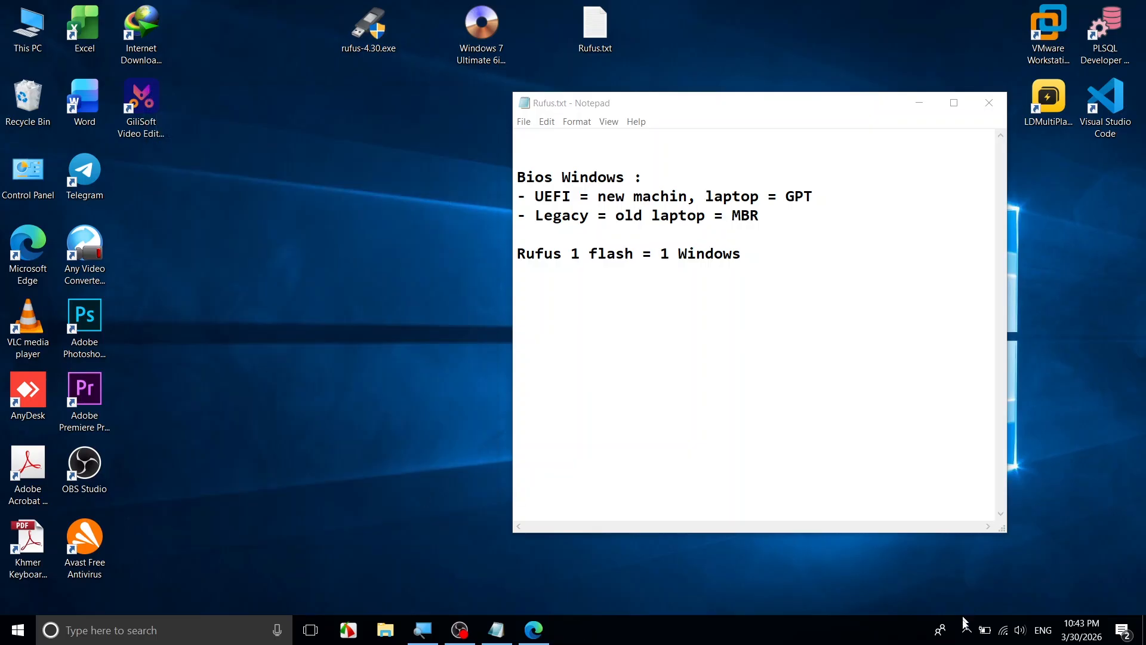
{"action": "left_click", "coordinate": [966, 630]}
{"action": "left_click", "coordinate": [997, 540]}
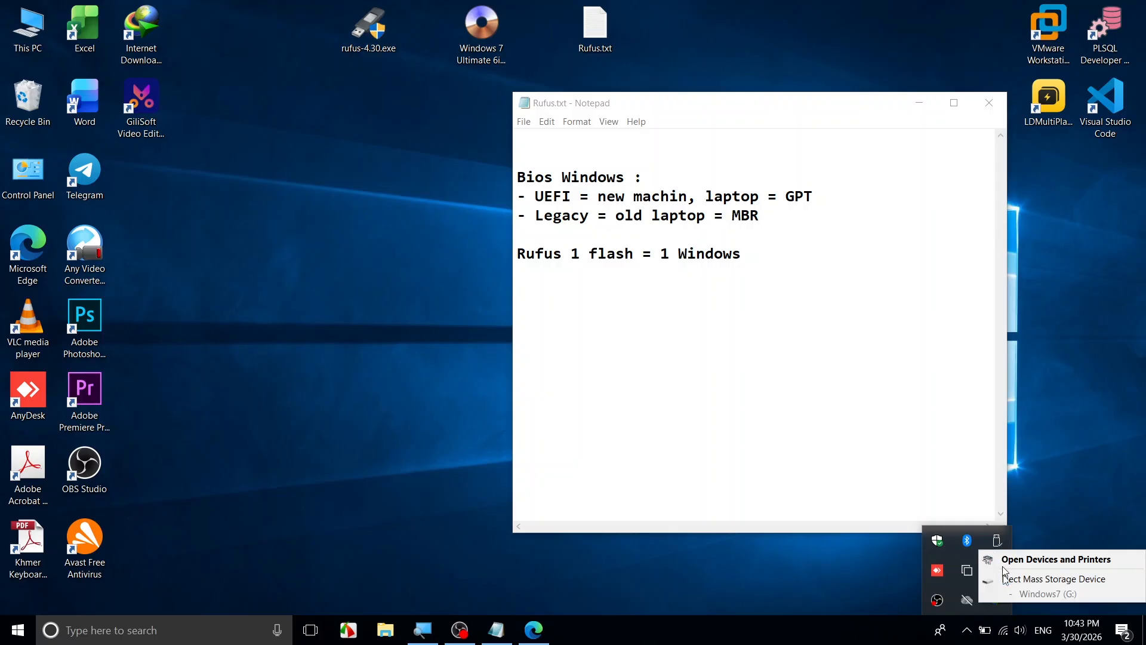
{"action": "left_click", "coordinate": [1007, 580]}
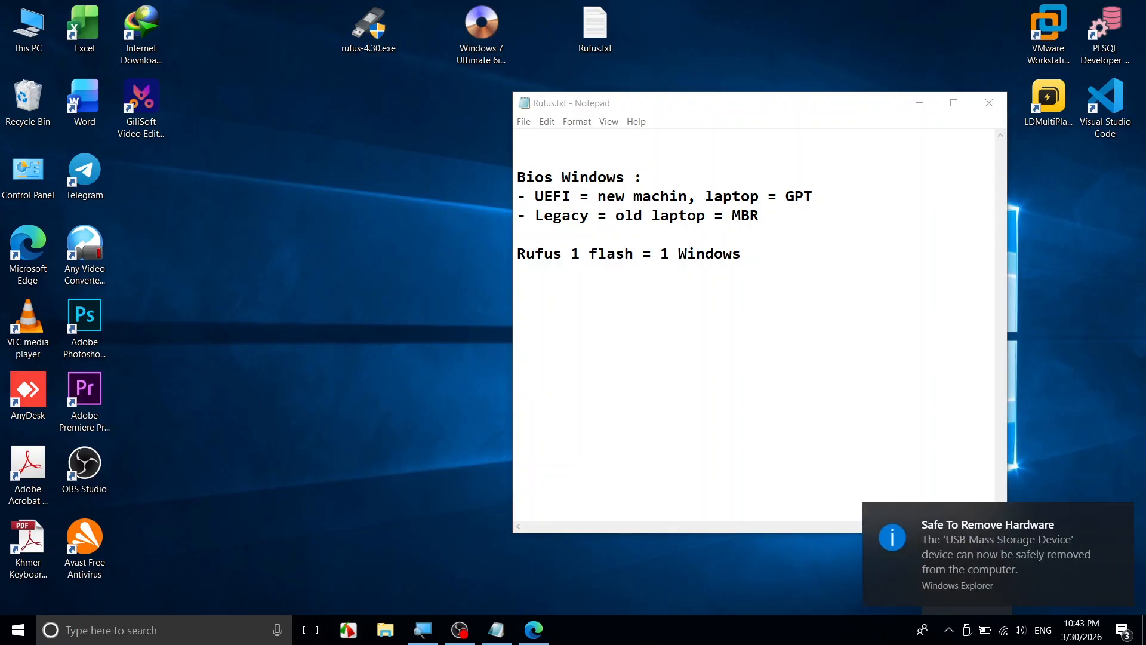